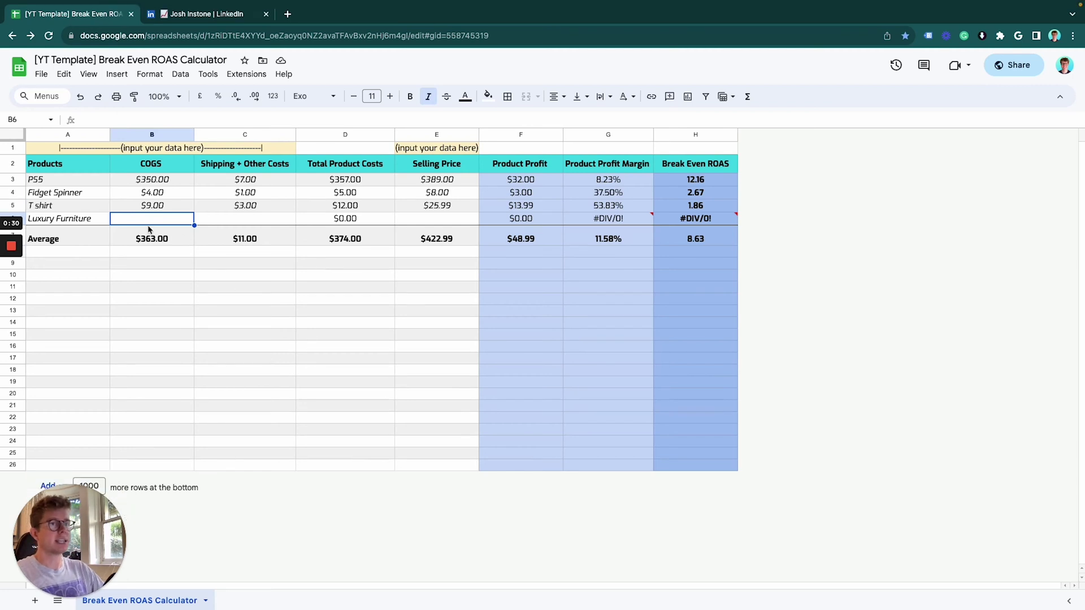
Step: Review the column headings from Products through Product Profit Margin
{"action": "left_click", "coordinate": [79, 170]}
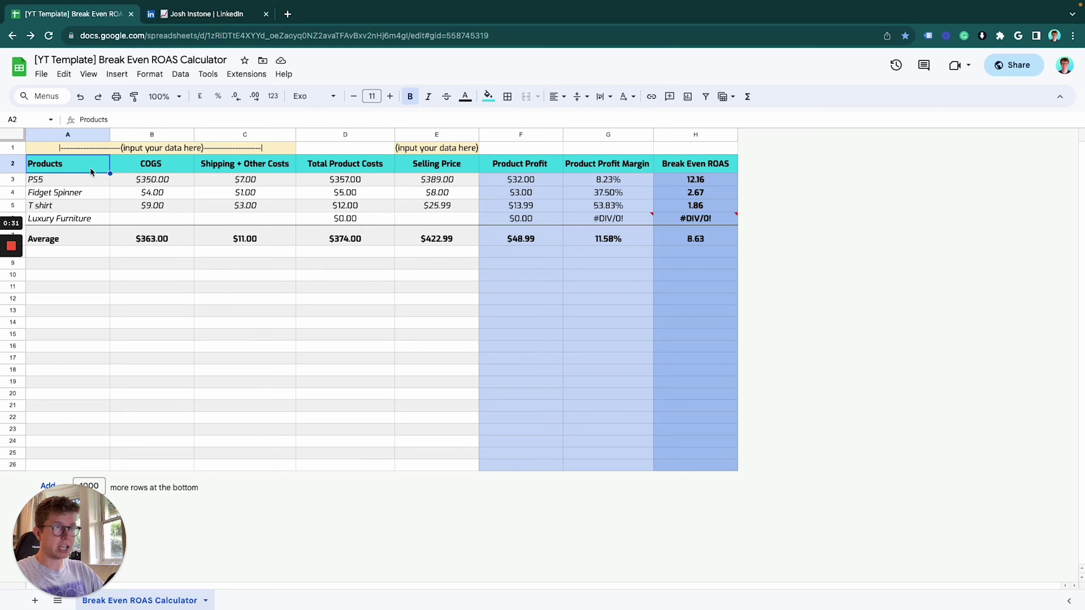
{"action": "left_click", "coordinate": [265, 165], "text": "shift"}
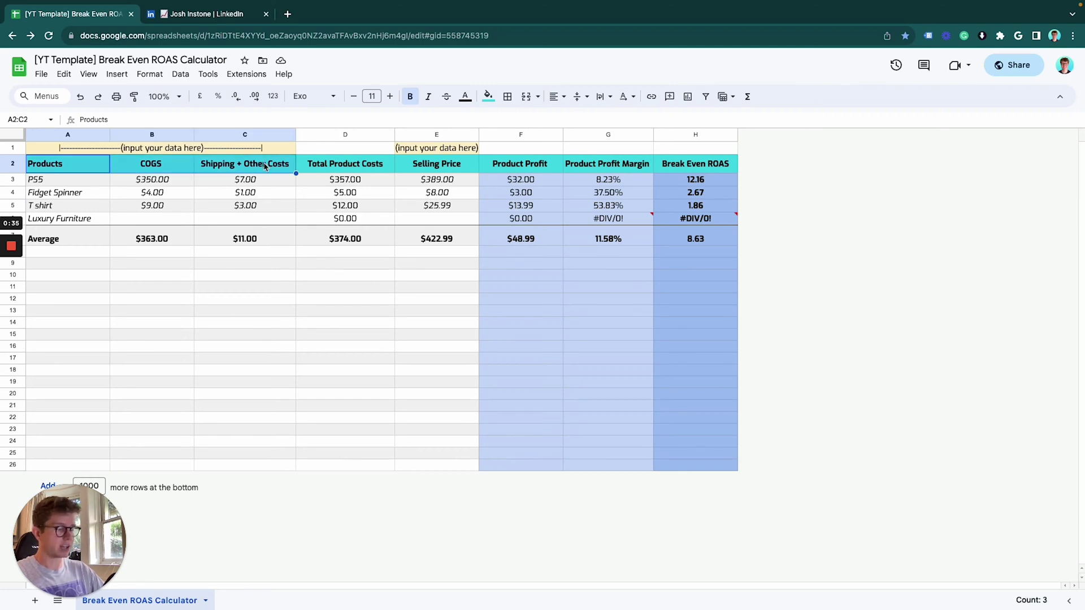
{"action": "key", "text": "Left"}
{"action": "key", "text": "Right"}
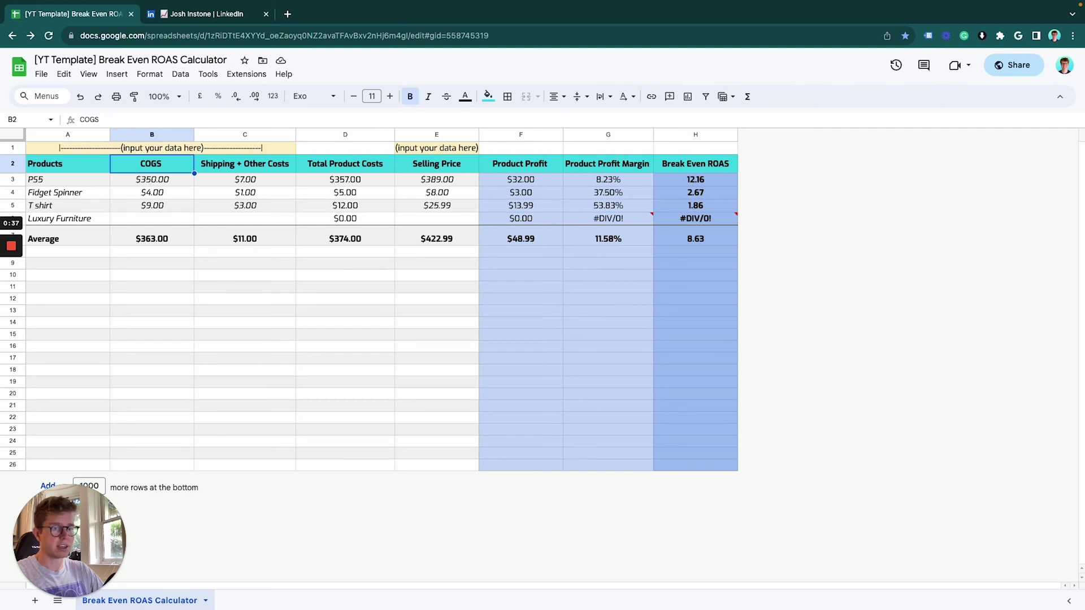
{"action": "key", "text": "Right"}
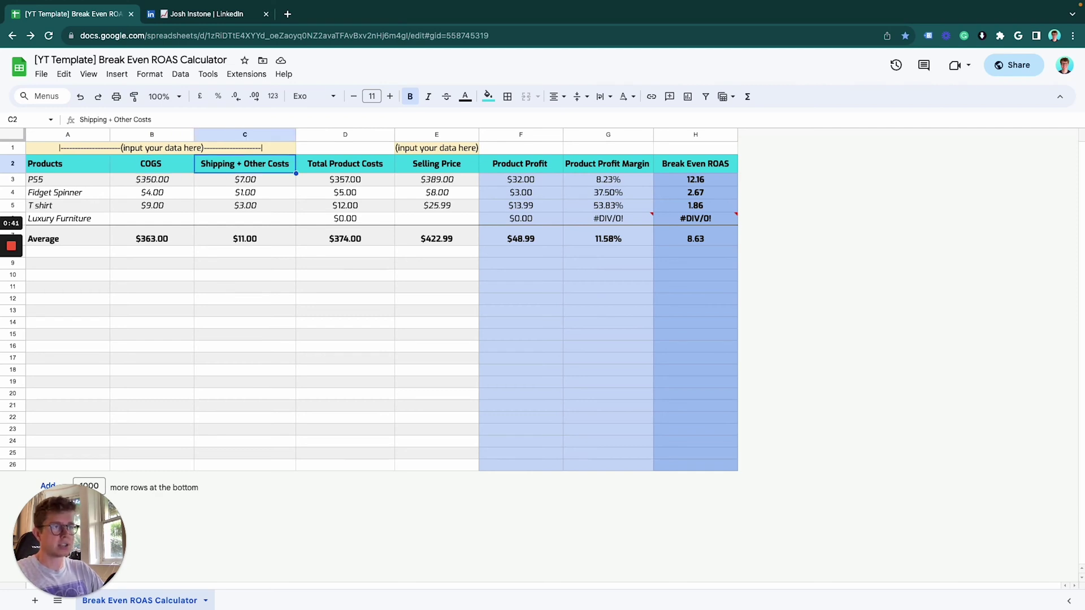
{"action": "key", "text": "Right"}
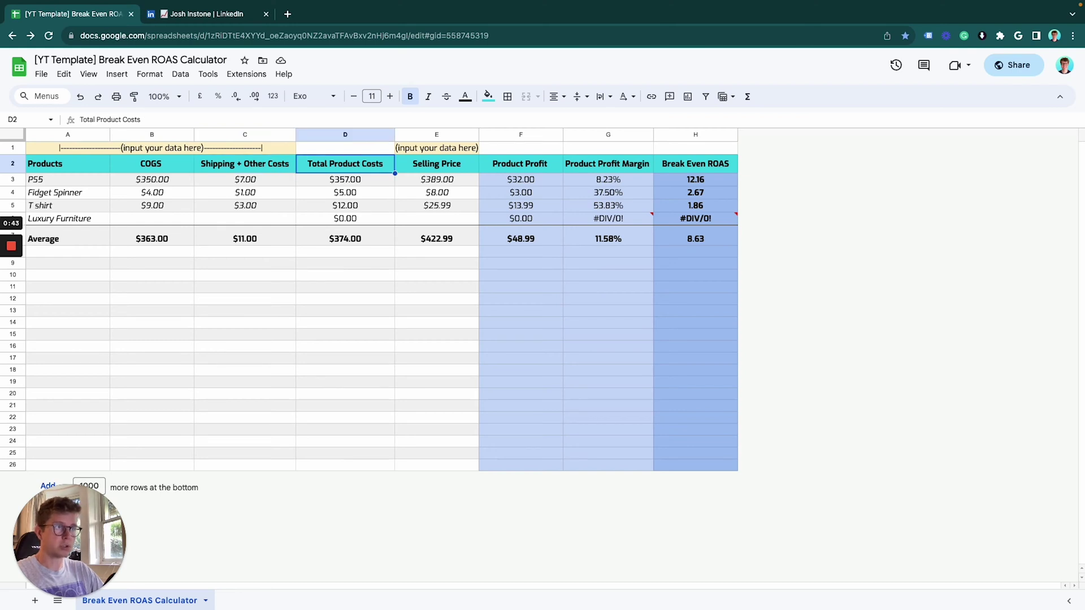
{"action": "key", "text": "Right"}
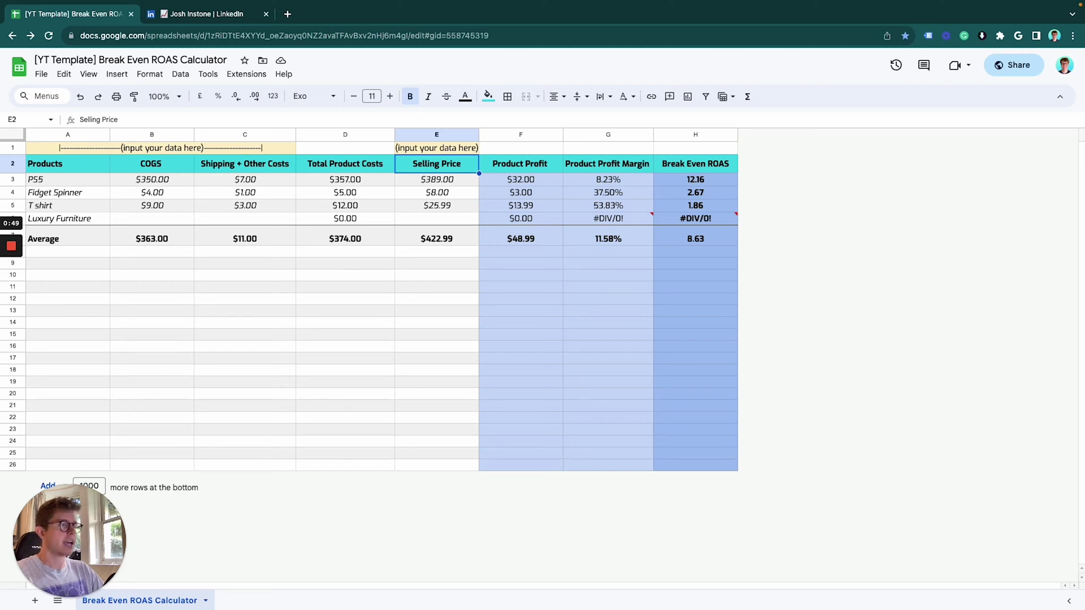
{"action": "key", "text": "Right"}
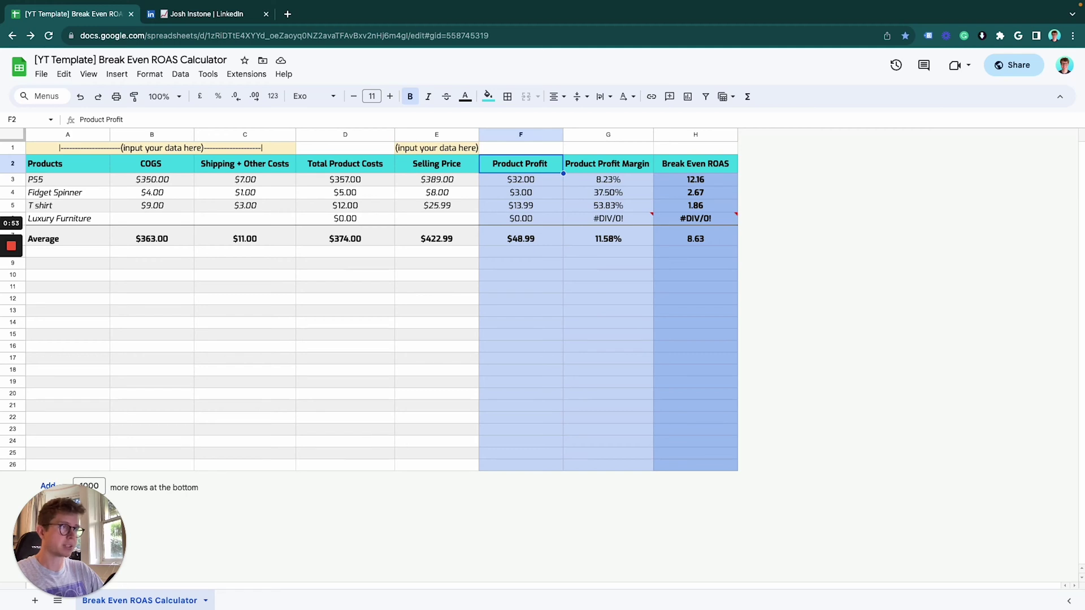
{"action": "key", "text": "Right"}
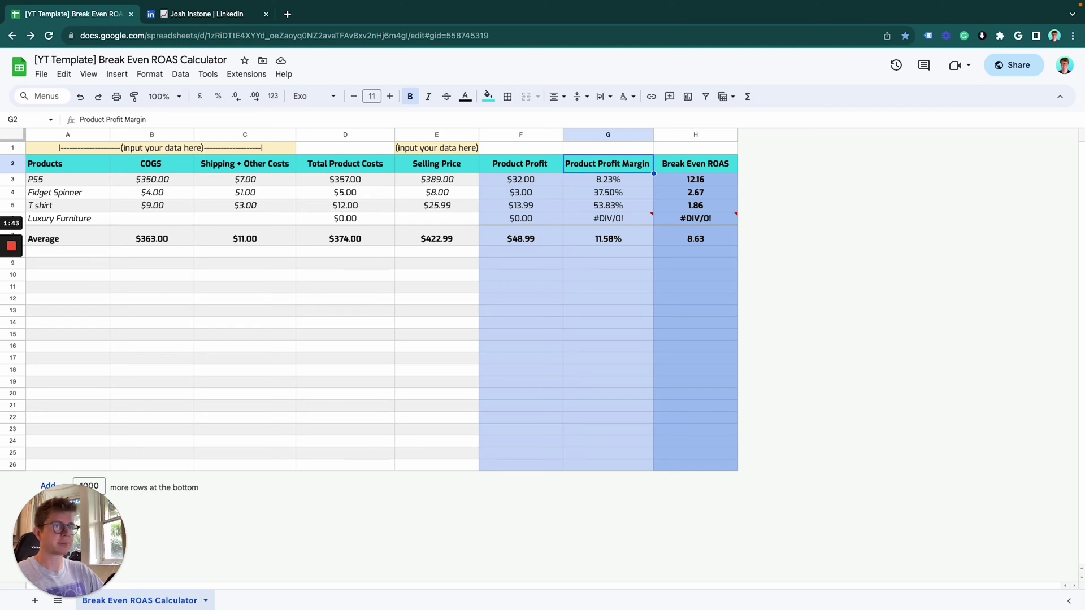
Step: Run down the product list from PS5 to the Average row and back
{"action": "key", "text": "Left"}
{"action": "key", "text": "Left"}
{"action": "key", "text": "Left"}
{"action": "key", "text": "Left"}
{"action": "key", "text": "Left"}
{"action": "key", "text": "Left"}
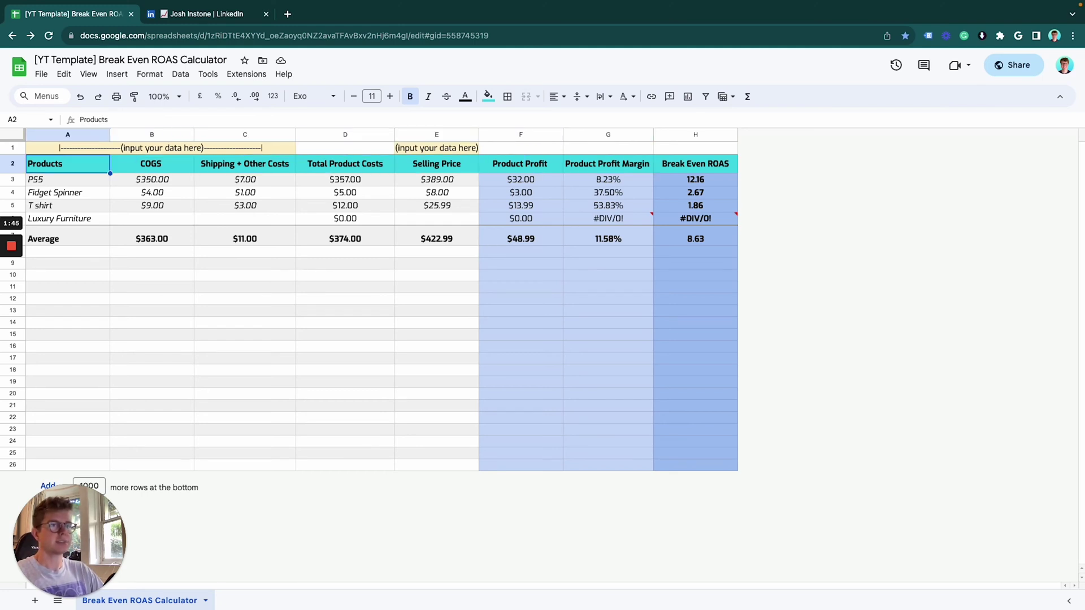
{"action": "key", "text": "Down"}
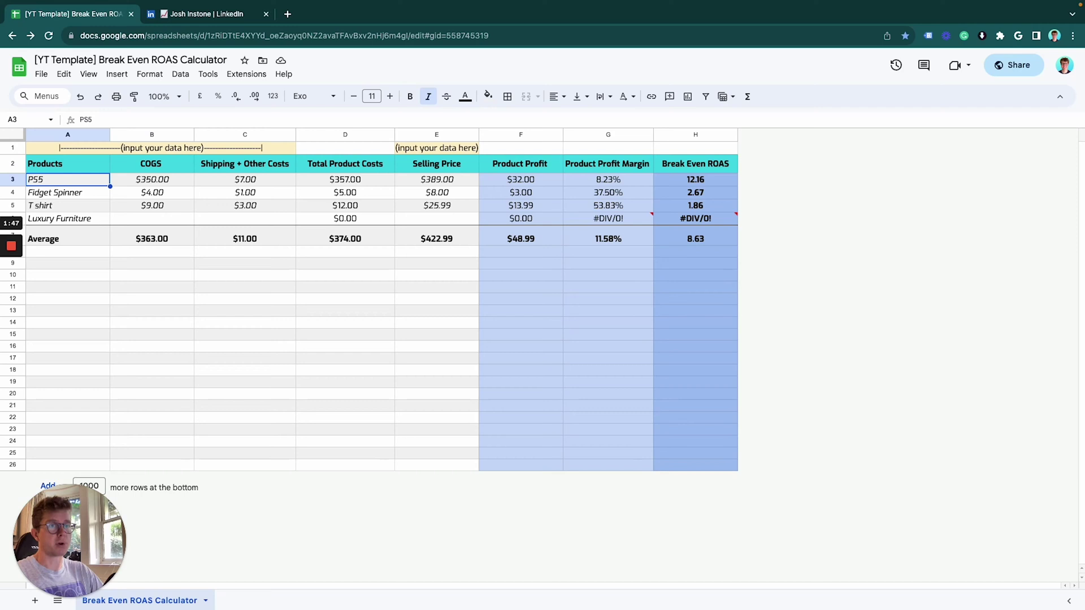
{"action": "key", "text": "Down"}
{"action": "key", "text": "Down"}
{"action": "key", "text": "Down"}
{"action": "key", "text": "Down"}
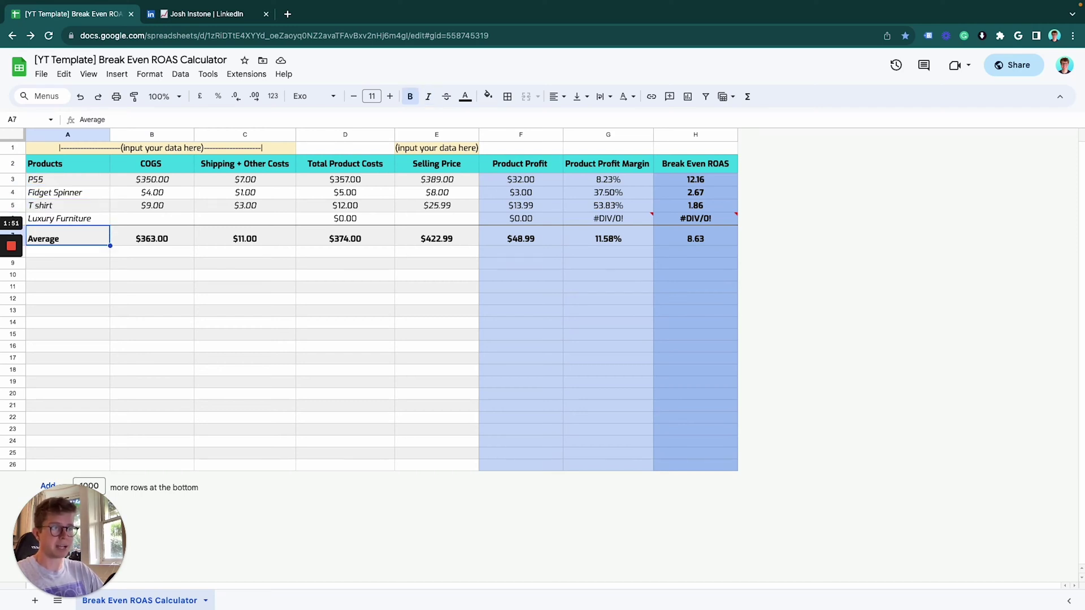
{"action": "key", "text": "Up"}
{"action": "key", "text": "Up"}
{"action": "key", "text": "Up"}
{"action": "key", "text": "Up"}
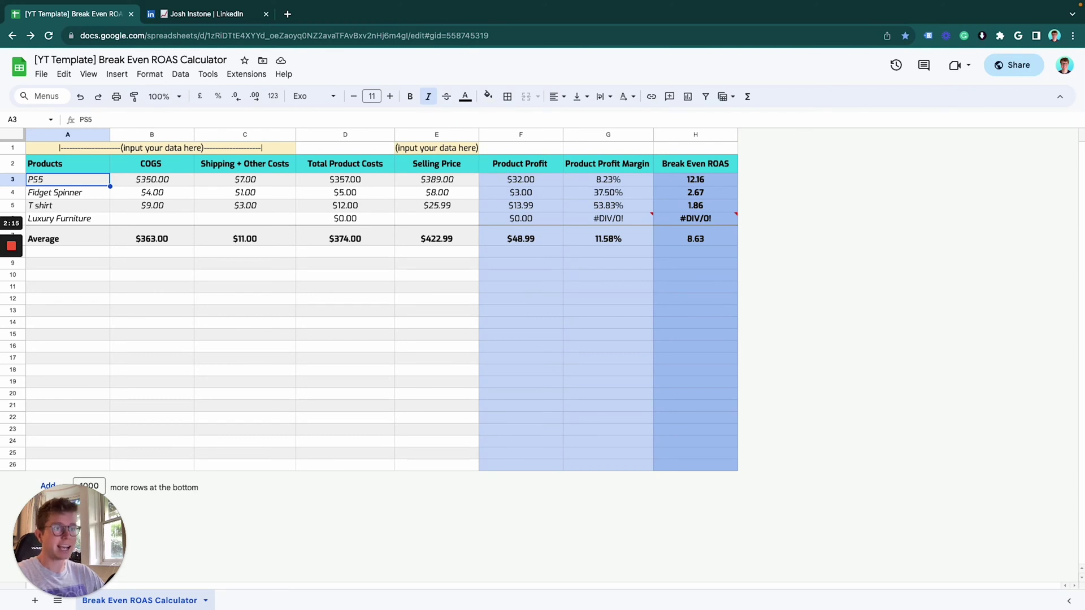
Step: Inspect PS5's COGS, shipping and other costs, and its total product cost formula
{"action": "left_click", "coordinate": [151, 180]}
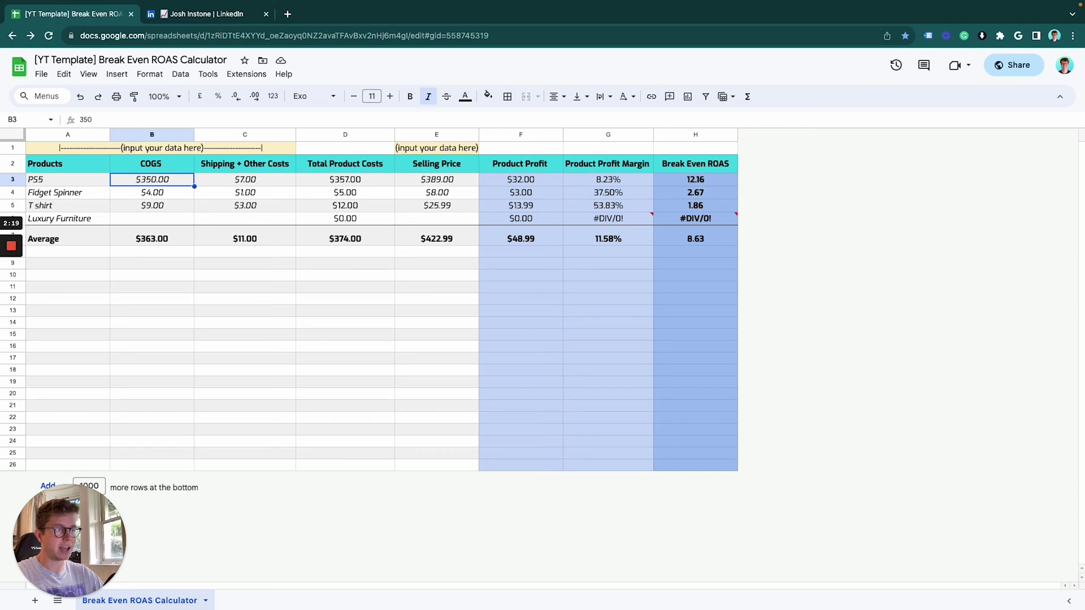
{"action": "key", "text": "Right"}
{"action": "key", "text": "Right"}
{"action": "key", "text": "Right"}
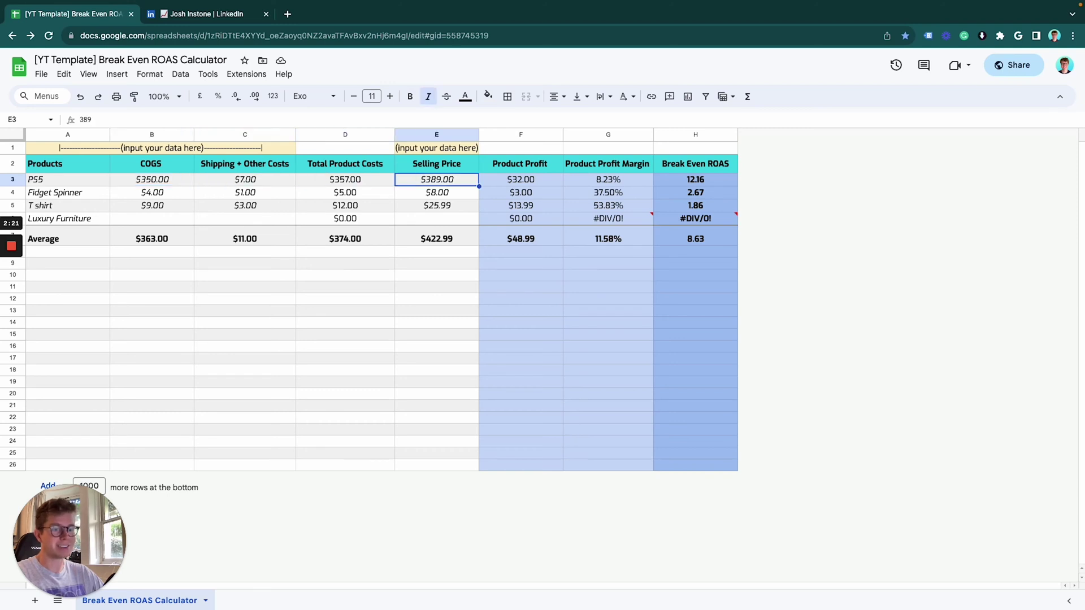
{"action": "key", "text": "Left"}
{"action": "key", "text": "Left"}
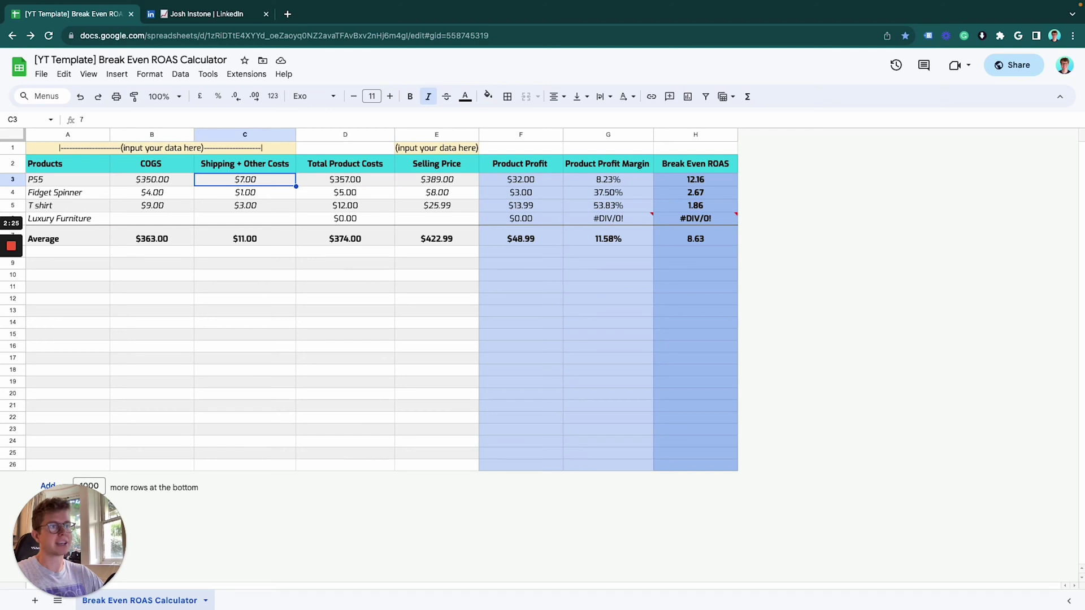
{"action": "key", "text": "Right"}
{"action": "key", "text": "Return"}
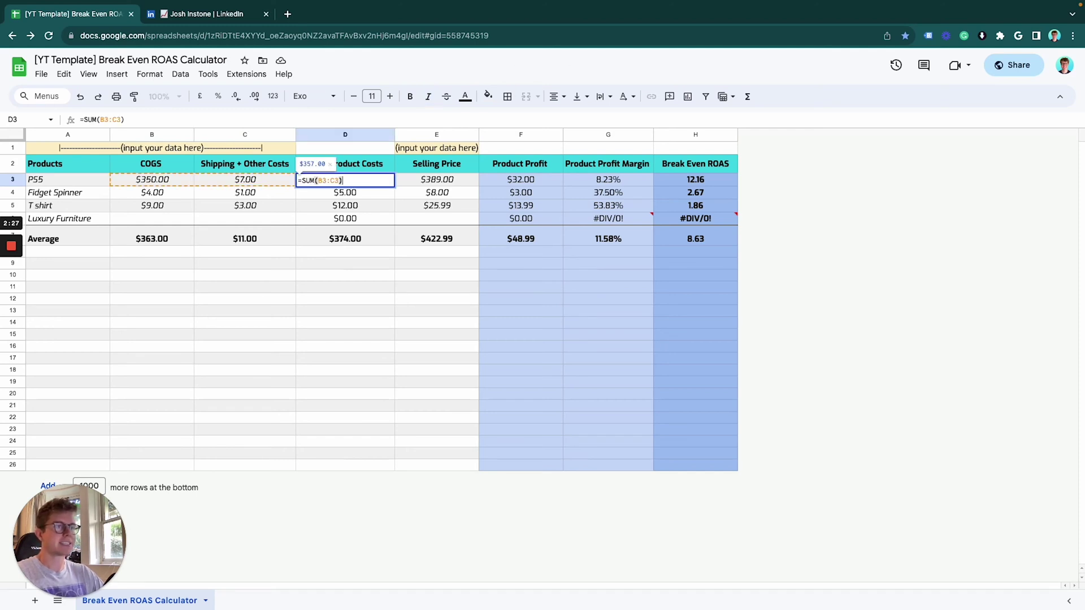
{"action": "key", "text": "Return"}
{"action": "key", "text": "Up"}
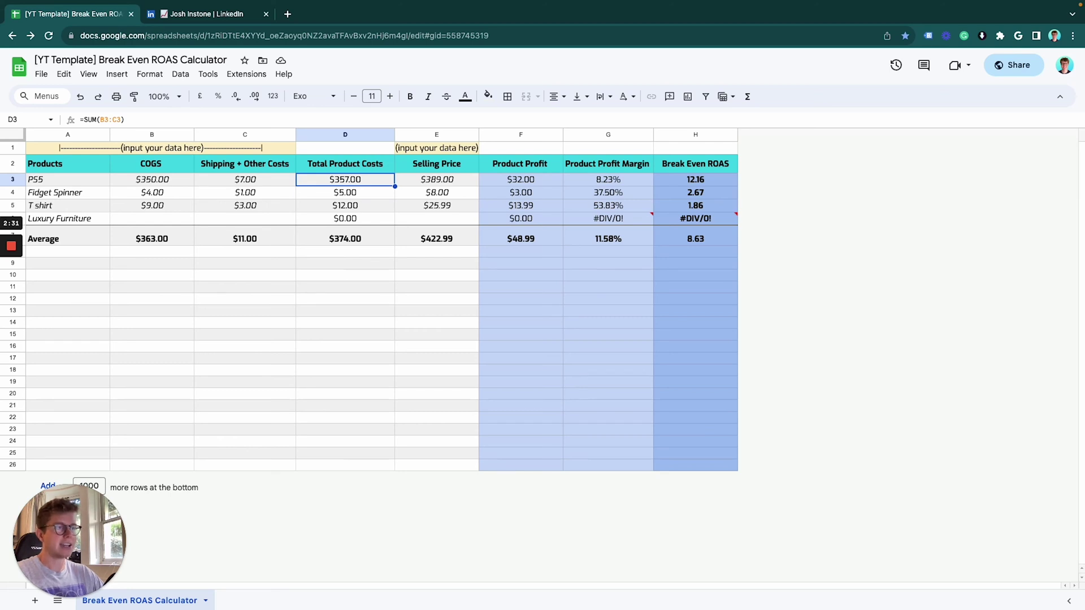
Step: Inspect PS5's selling price, profit, profit margin and break-even ROAS formulas
{"action": "key", "text": "Right"}
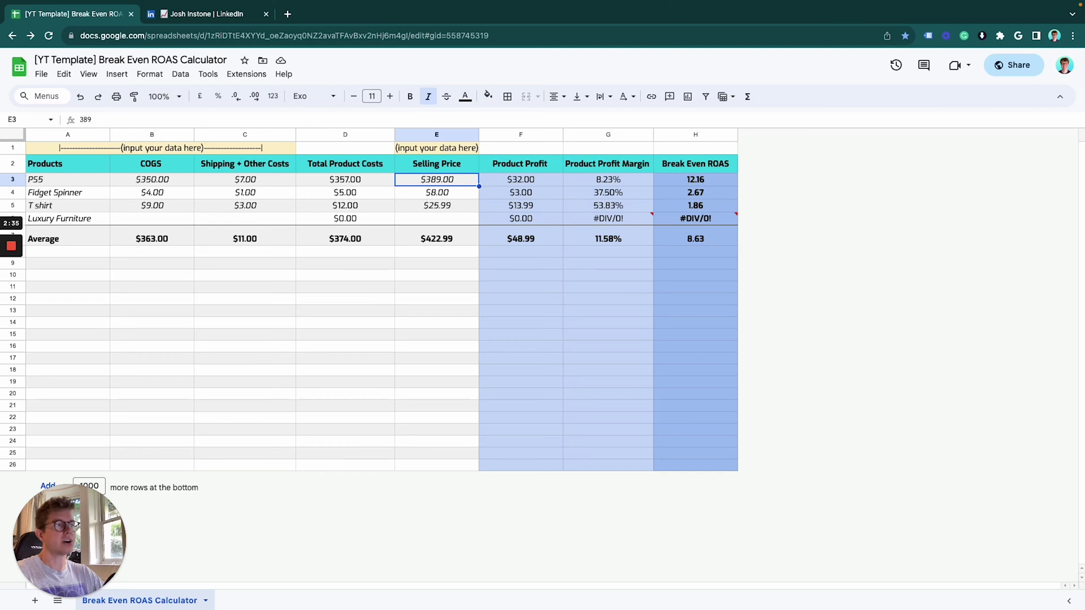
{"action": "key", "text": "Right"}
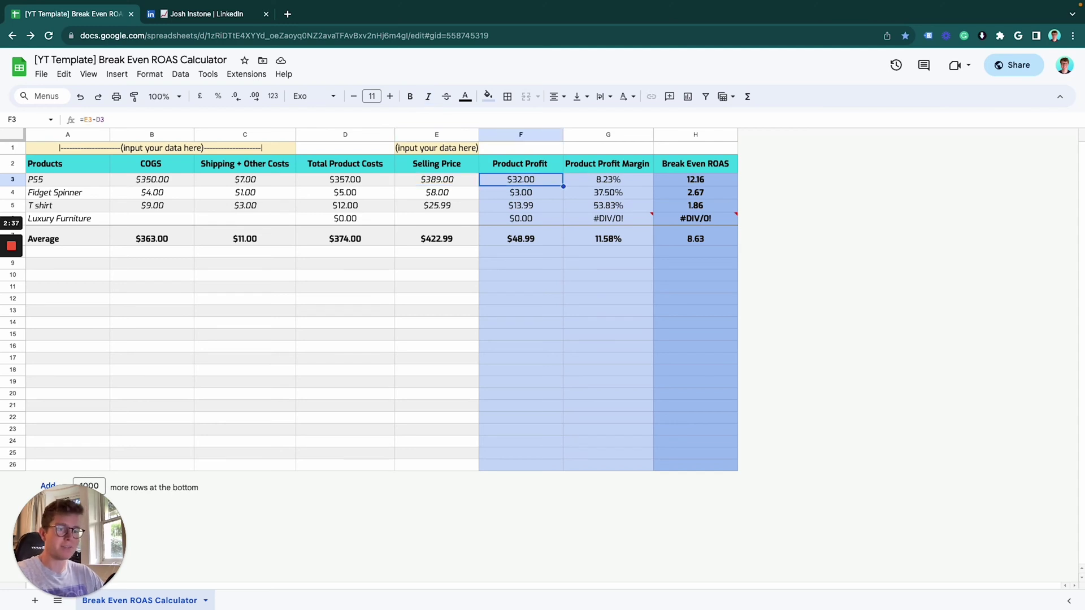
{"action": "key", "text": "Right"}
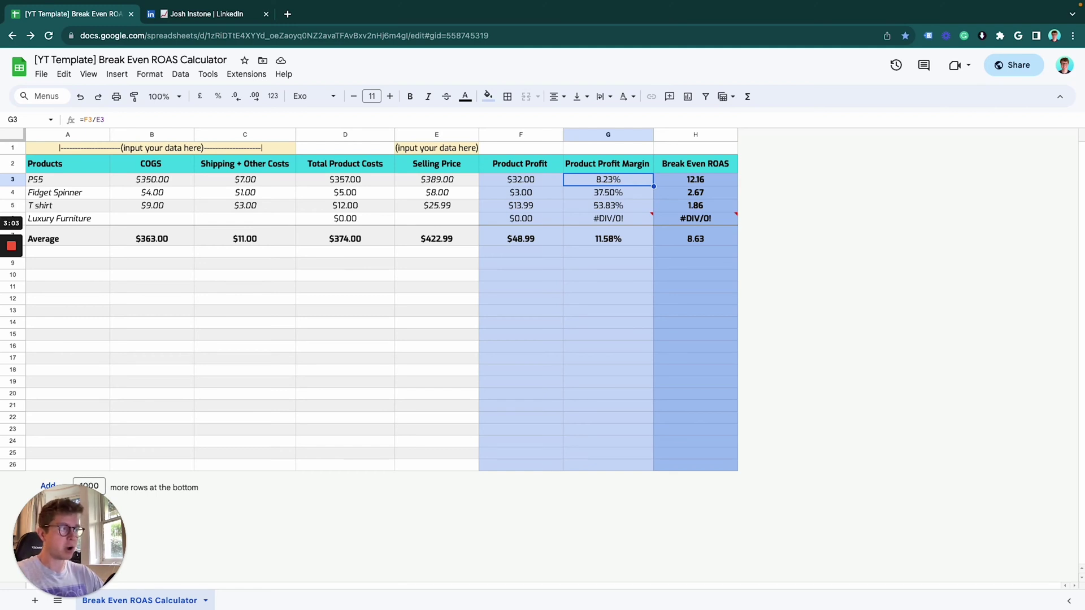
{"action": "left_click", "coordinate": [695, 180]}
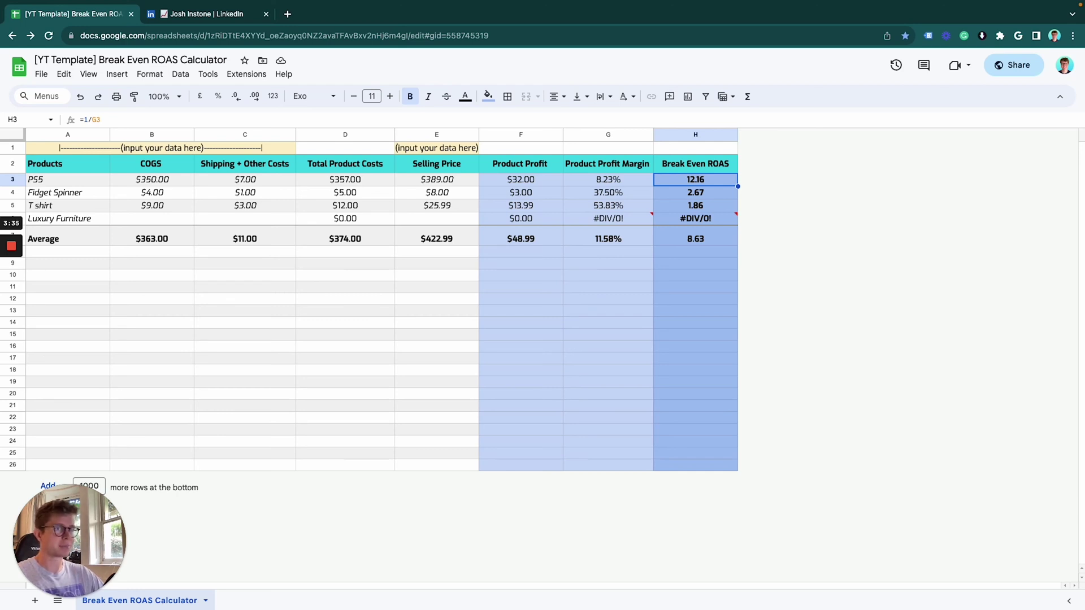
{"action": "key", "text": "Left"}
{"action": "key", "text": "Left"}
{"action": "key", "text": "Left"}
{"action": "key", "text": "Left"}
{"action": "key", "text": "Left"}
{"action": "key", "text": "Left"}
{"action": "key", "text": "Left"}
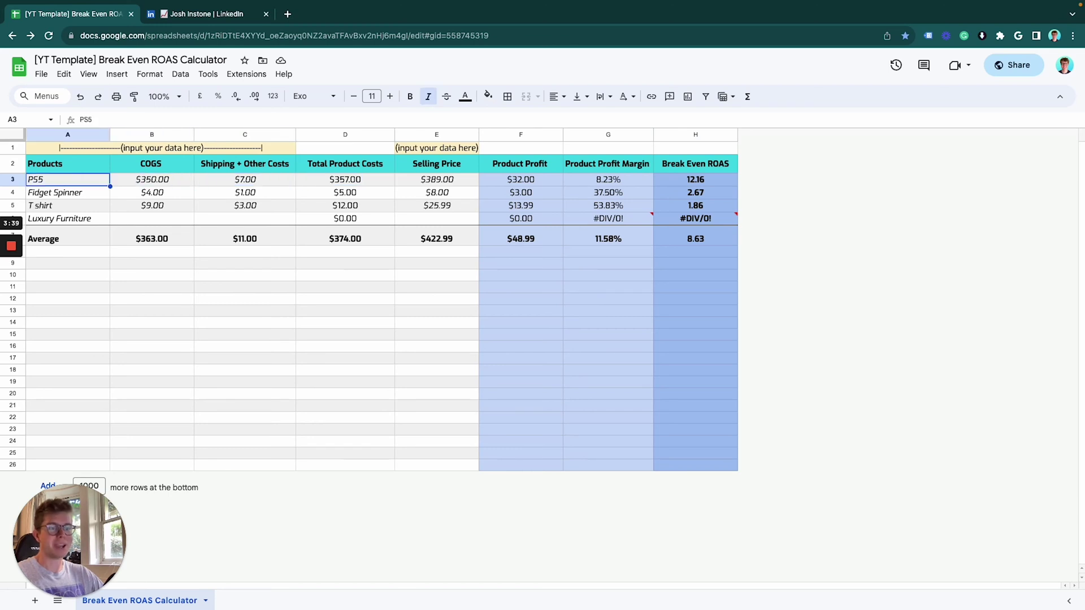
Step: Inspect the Fidget Spinner's COGS, selling price, profit, margin and break-even ROAS
{"action": "key", "text": "Down"}
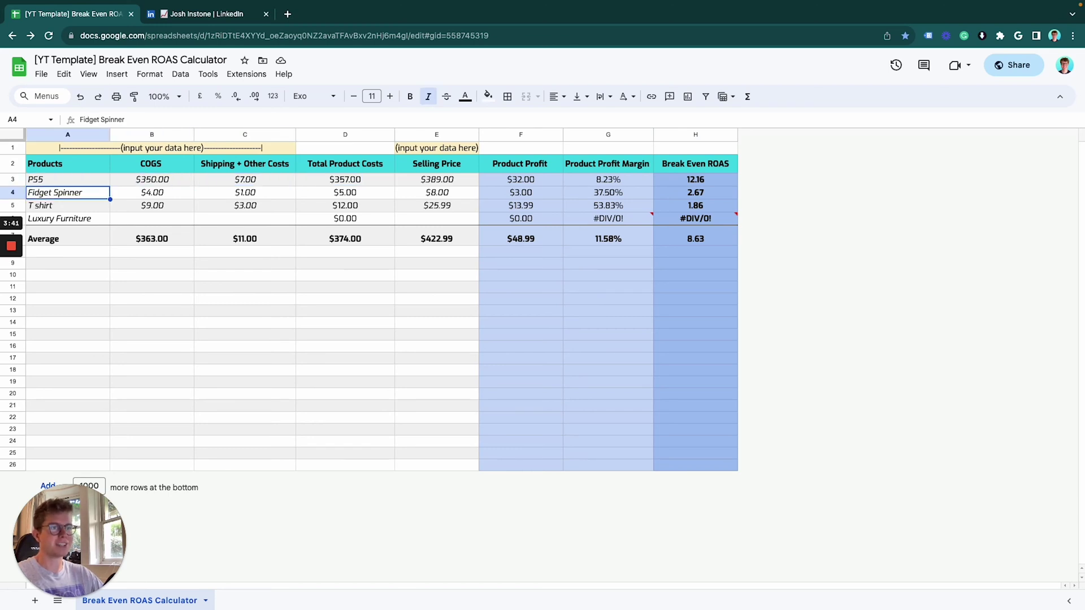
{"action": "key", "text": "Right"}
{"action": "key", "text": "Right"}
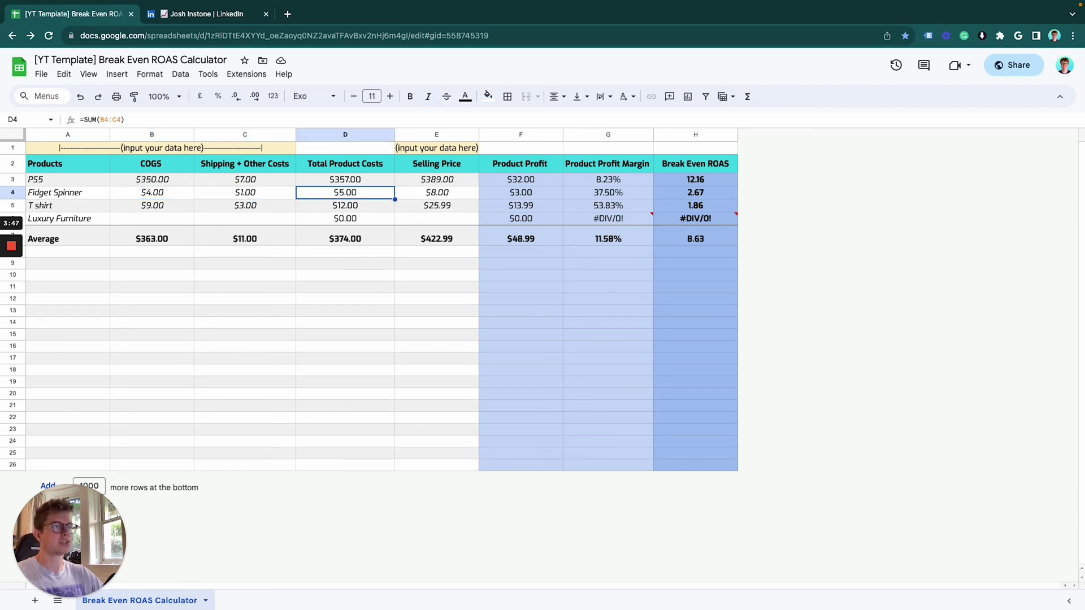
{"action": "left_click", "coordinate": [437, 192]}
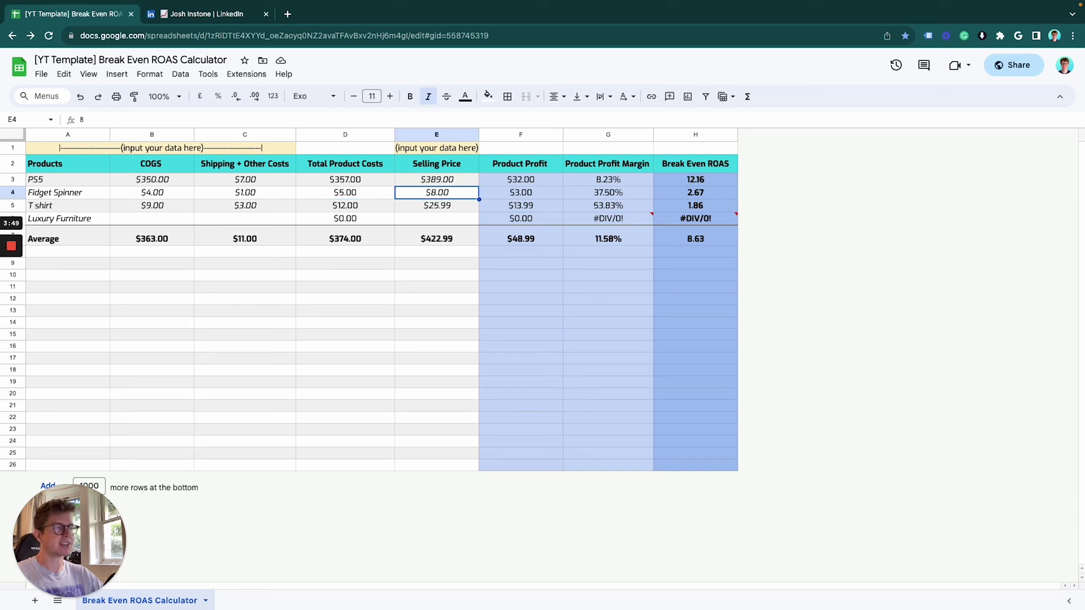
{"action": "left_click", "coordinate": [521, 192]}
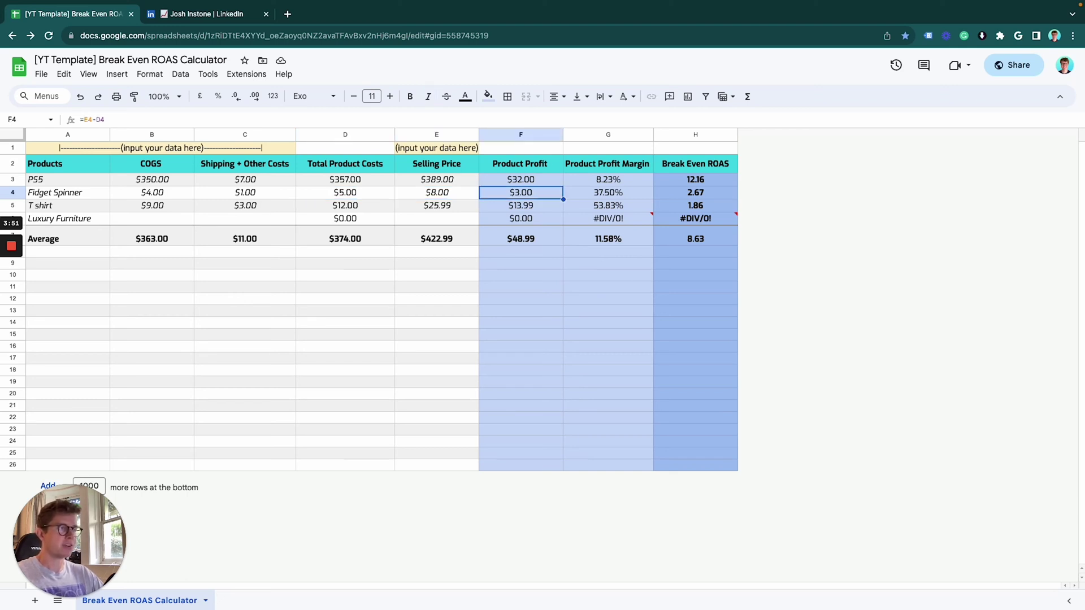
{"action": "left_click", "coordinate": [609, 192]}
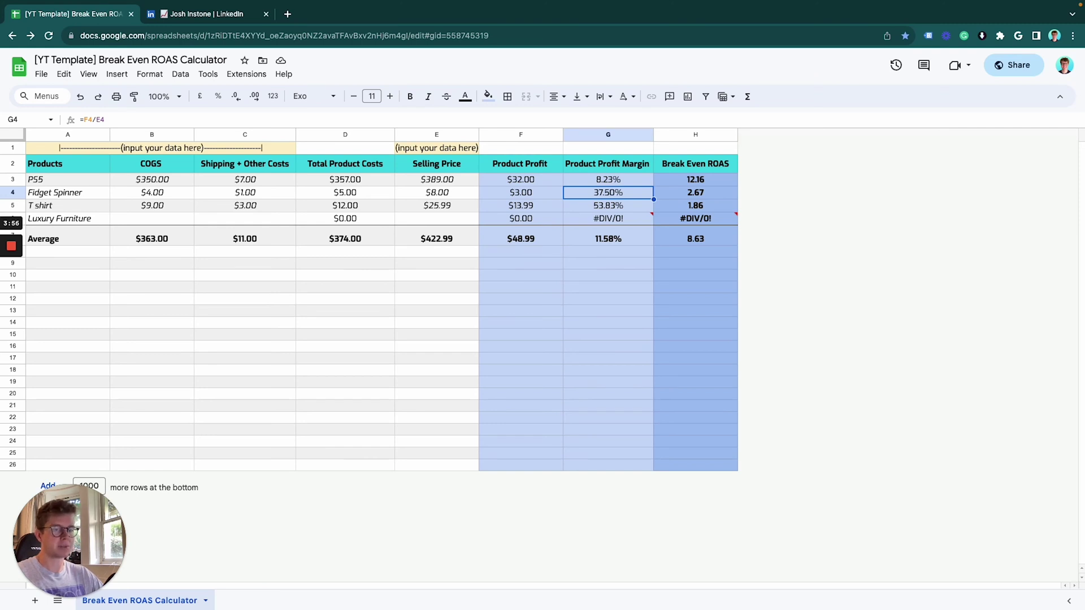
{"action": "left_click", "coordinate": [695, 192]}
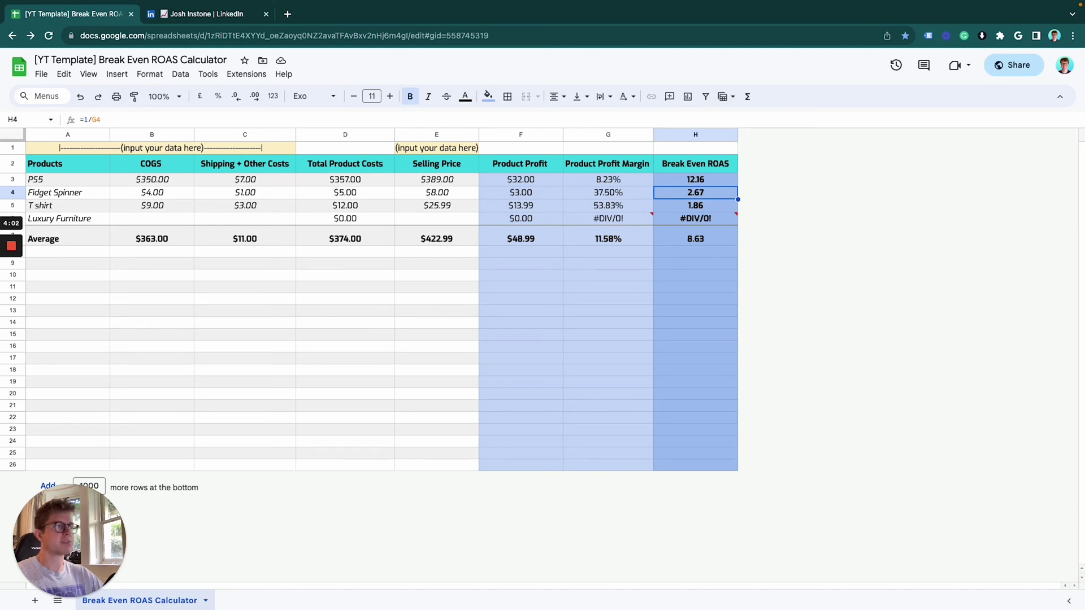
Step: Inspect the T shirt row's costs, selling price, profit, margin and break-even ROAS
{"action": "key", "text": "Down"}
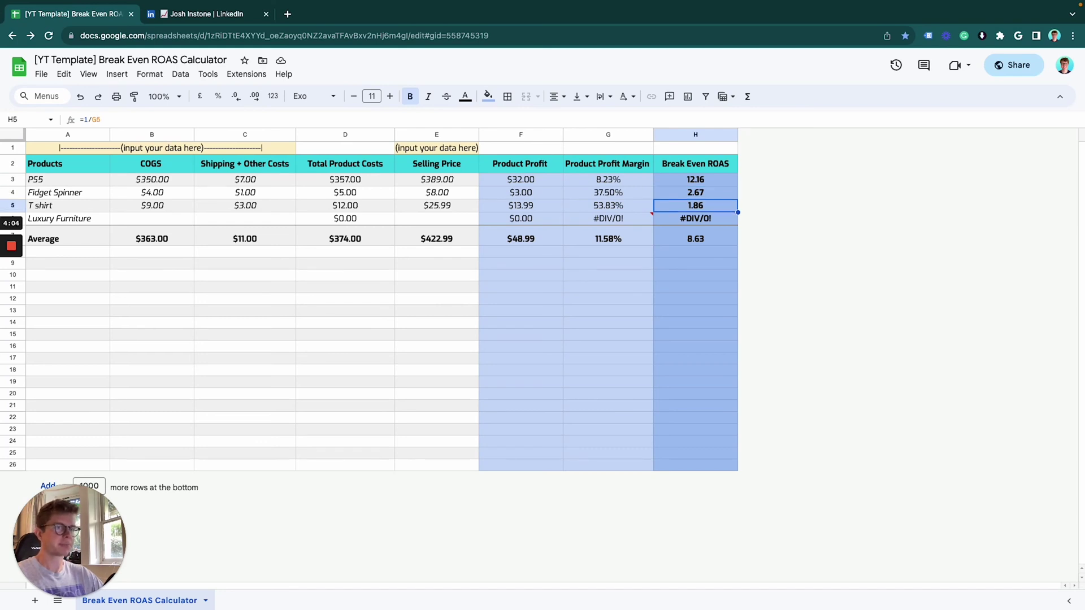
{"action": "key", "text": "Left"}
{"action": "key", "text": "Left"}
{"action": "key", "text": "Left"}
{"action": "key", "text": "Left"}
{"action": "key", "text": "Left"}
{"action": "key", "text": "Left"}
{"action": "key", "text": "Left"}
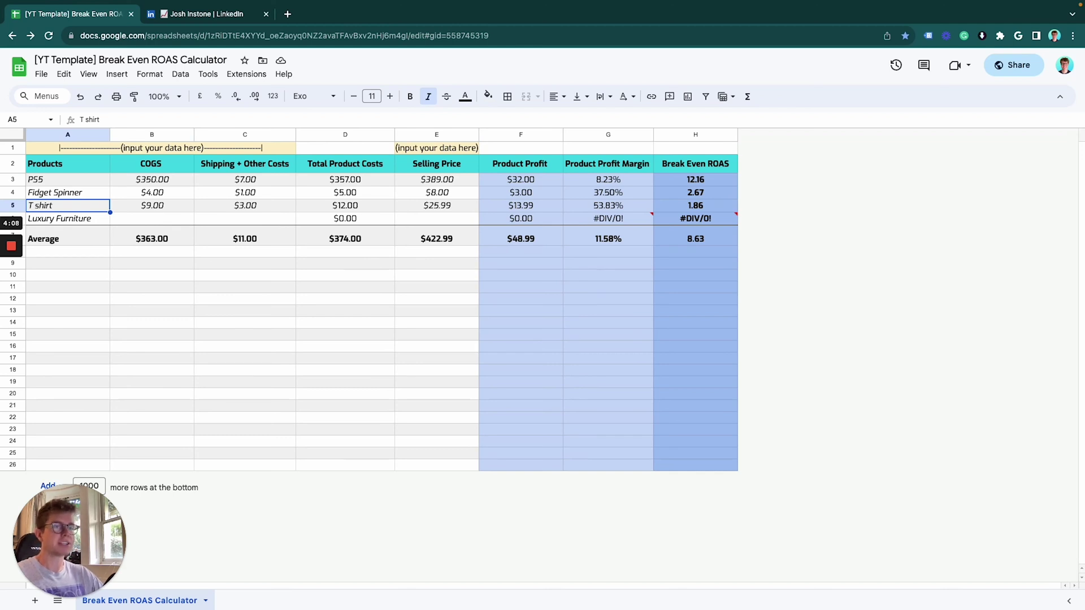
{"action": "key", "text": "Right"}
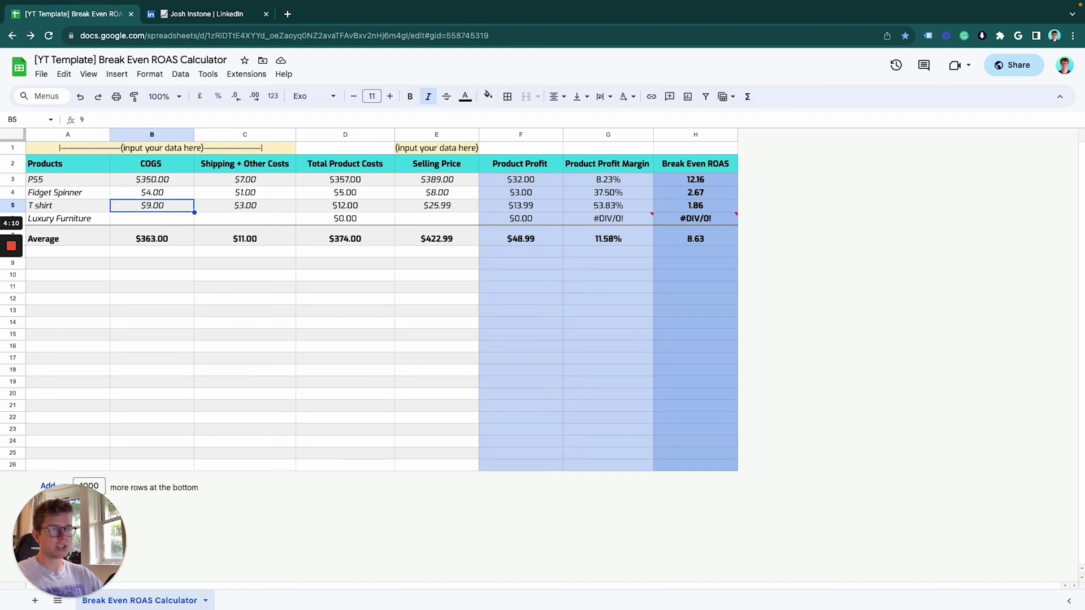
{"action": "key", "text": "Right"}
{"action": "key", "text": "Right"}
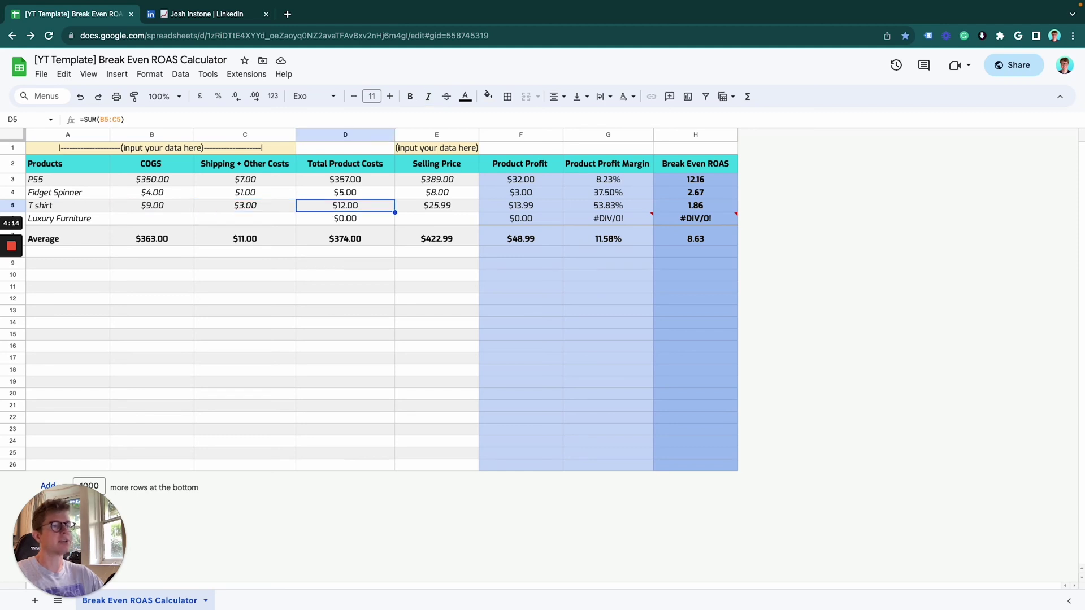
{"action": "key", "text": "Right"}
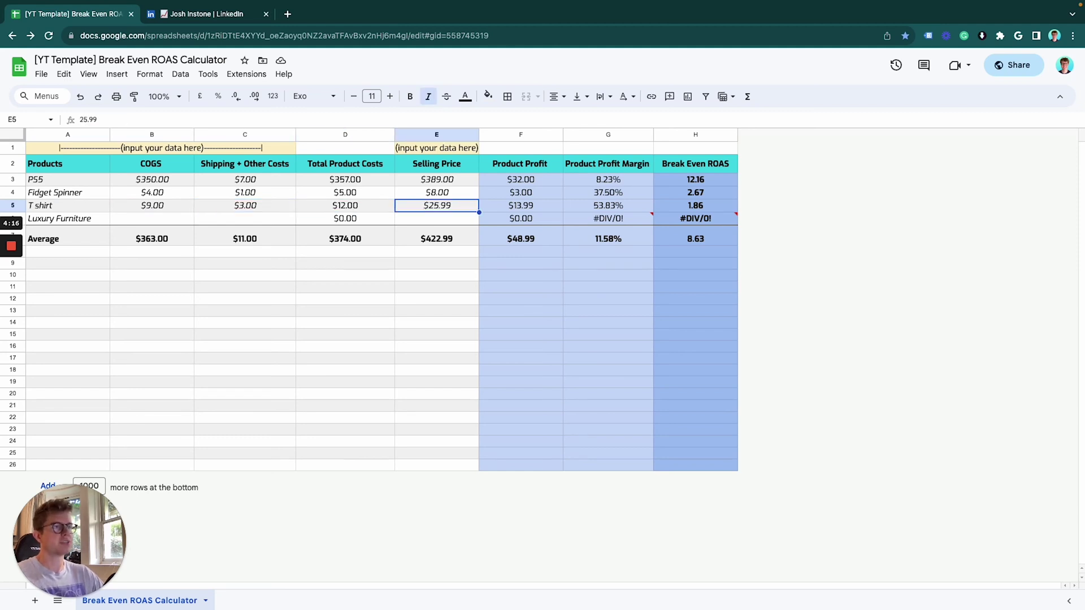
{"action": "key", "text": "Right"}
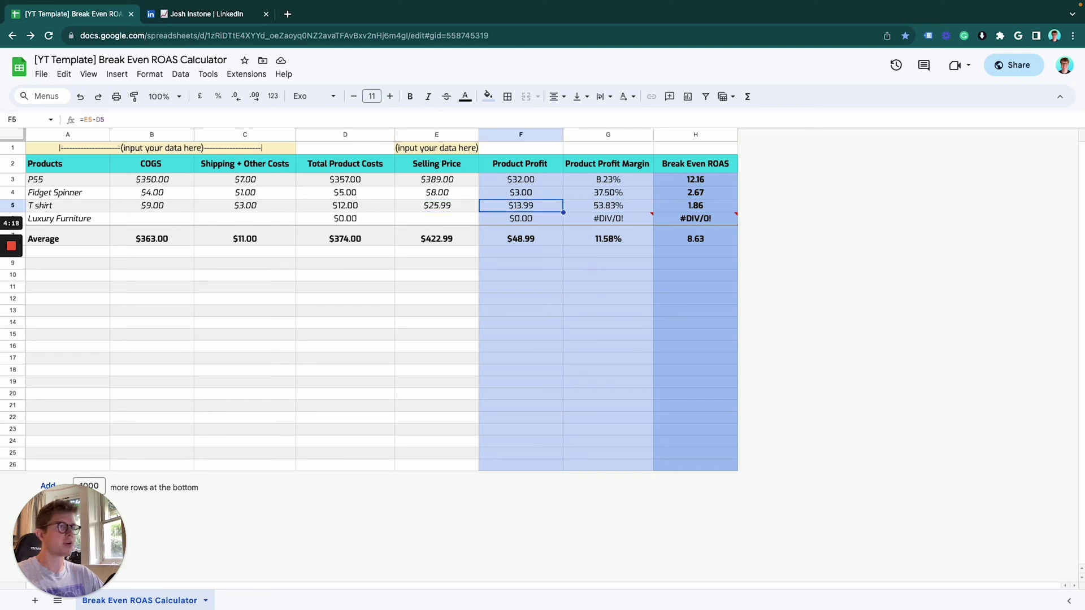
{"action": "key", "text": "Right"}
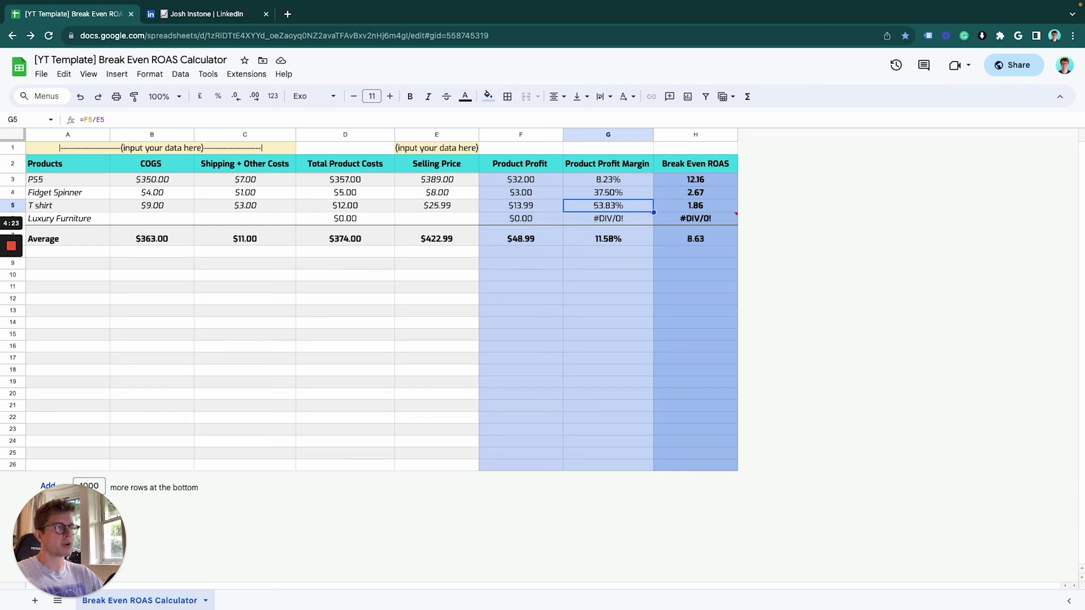
{"action": "key", "text": "Right"}
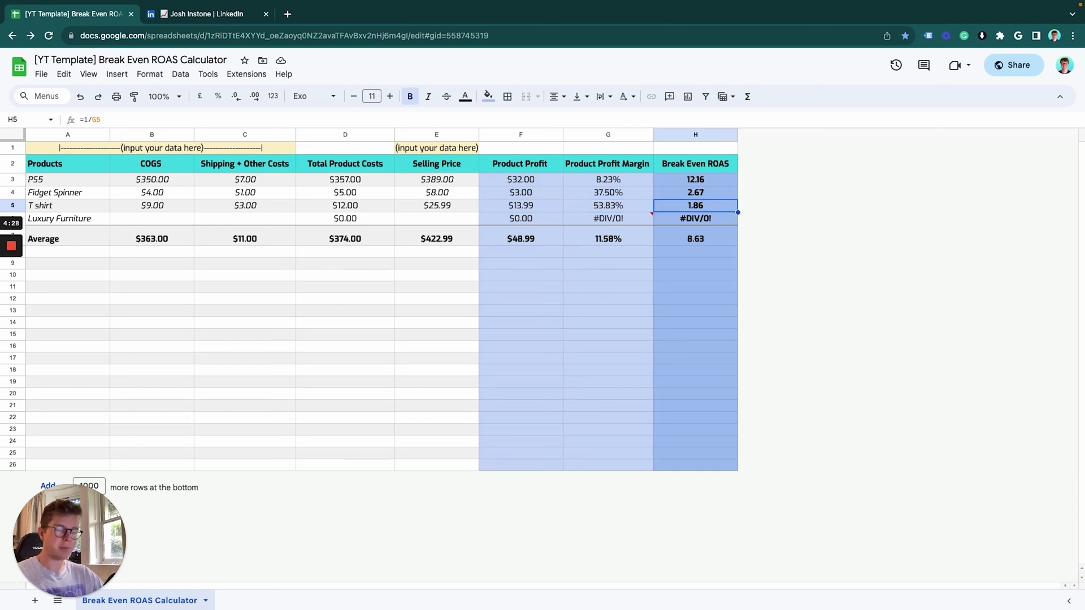
{"action": "key", "text": "Left"}
{"action": "key", "text": "Left"}
{"action": "key", "text": "Left"}
{"action": "key", "text": "Left"}
{"action": "key", "text": "Left"}
{"action": "key", "text": "Left"}
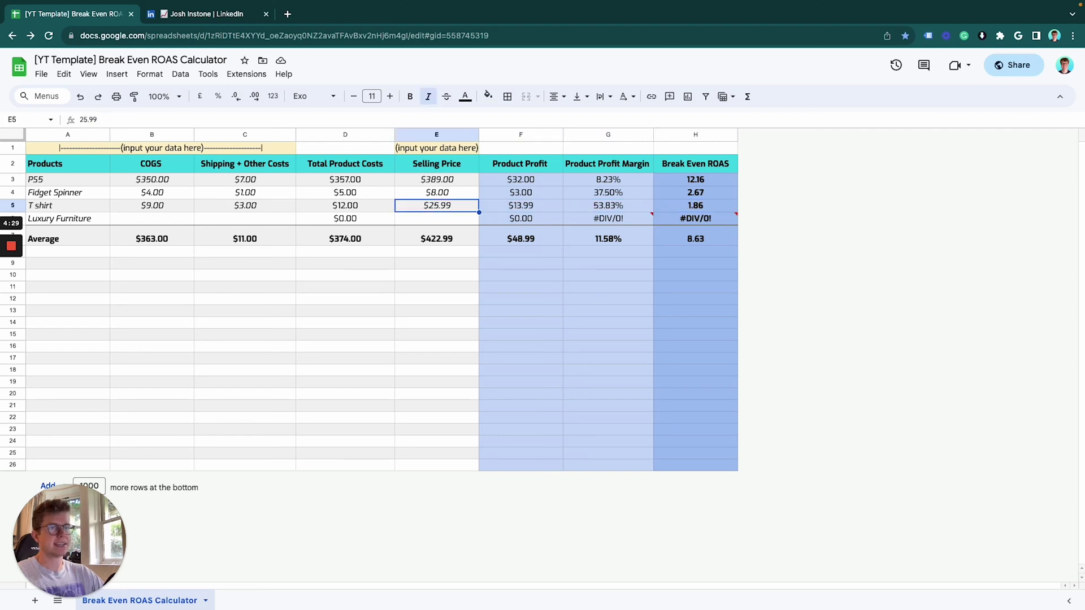
Step: Enter Luxury Furniture's selling price 1500, COGS 200 and shipping and other costs 40
{"action": "key", "text": "Down"}
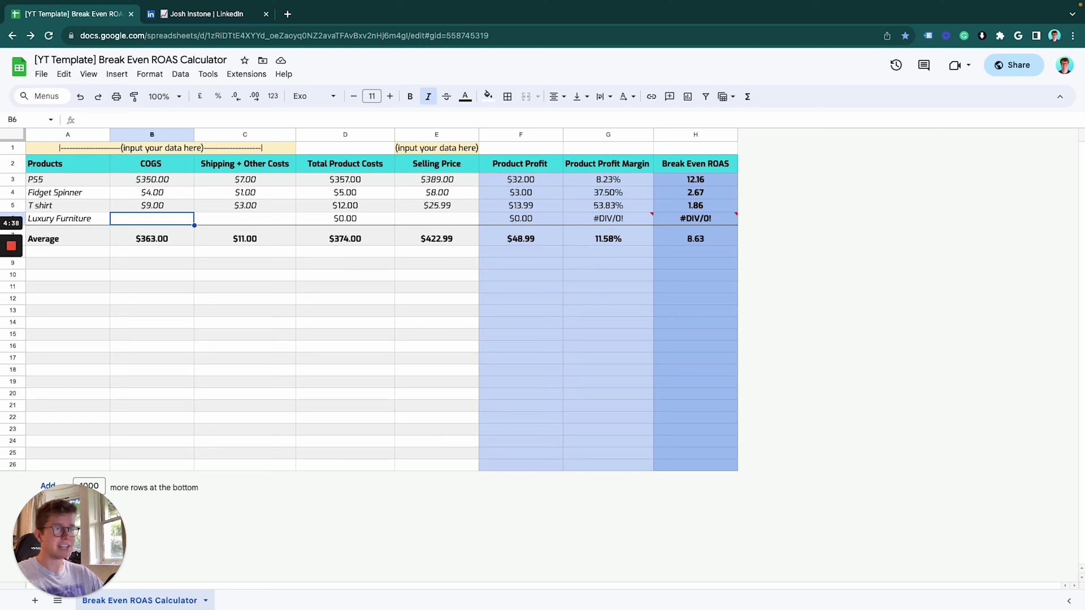
{"action": "key", "text": "Right"}
{"action": "key", "text": "Right"}
{"action": "key", "text": "Right"}
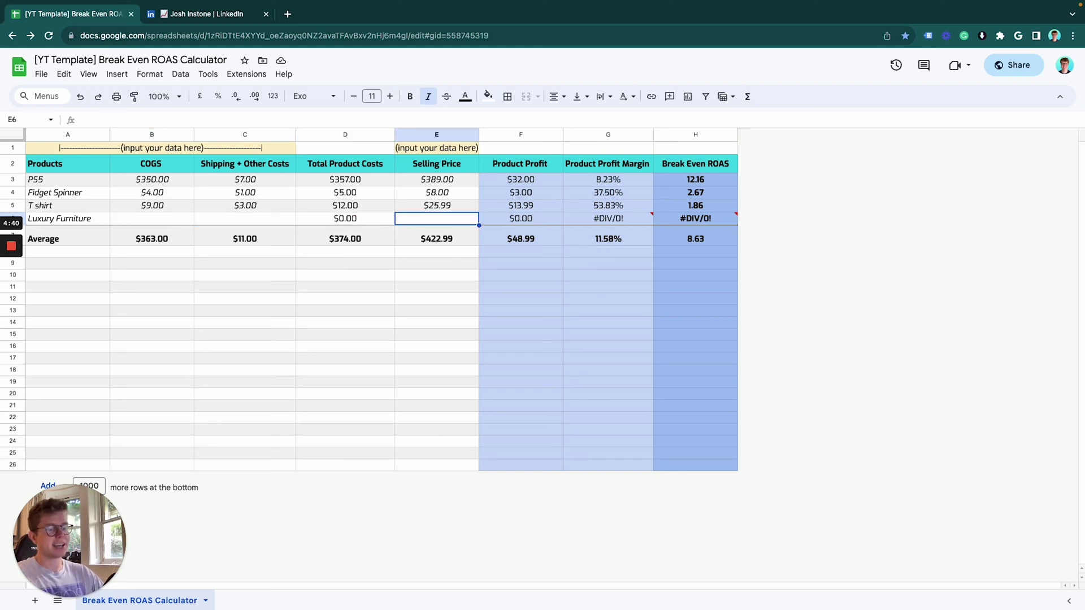
{"action": "type", "text": "1500"}
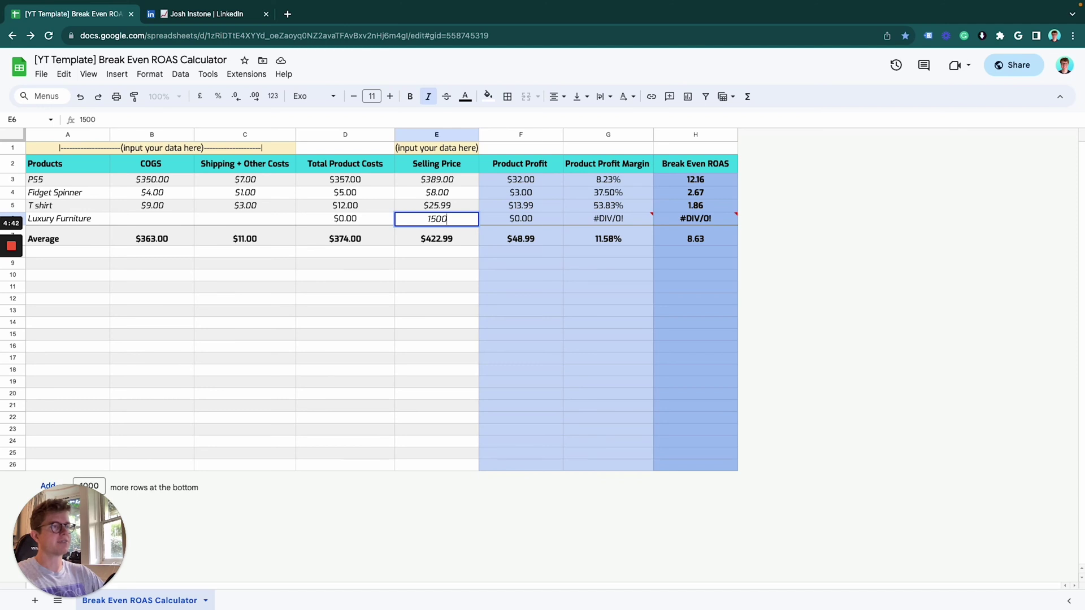
{"action": "key", "text": "Return"}
{"action": "key", "text": "Up"}
{"action": "key", "text": "Left"}
{"action": "key", "text": "Left"}
{"action": "key", "text": "Left"}
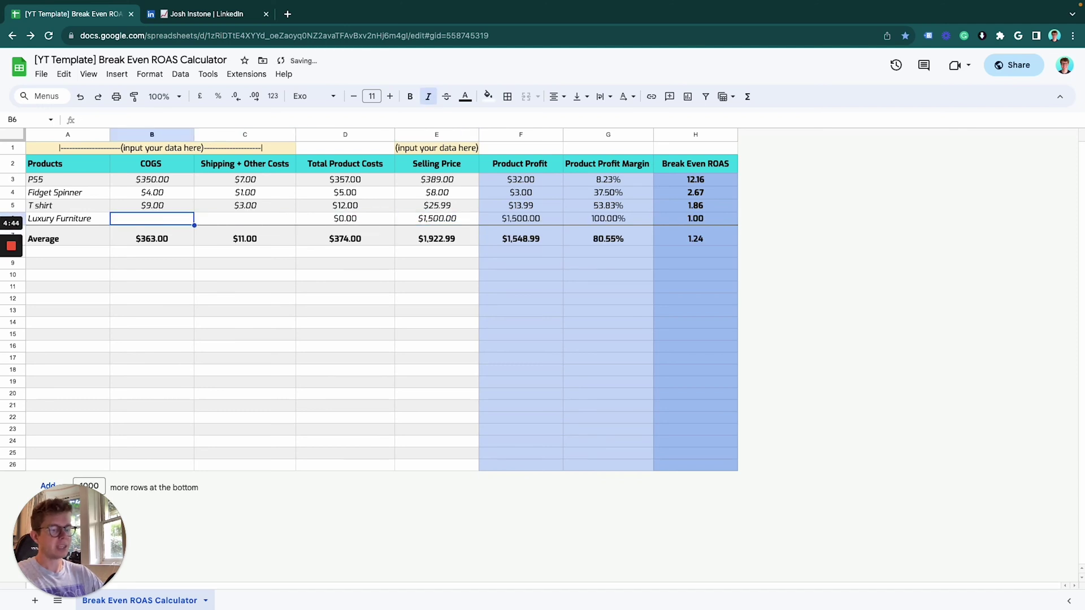
{"action": "type", "text": "200"}
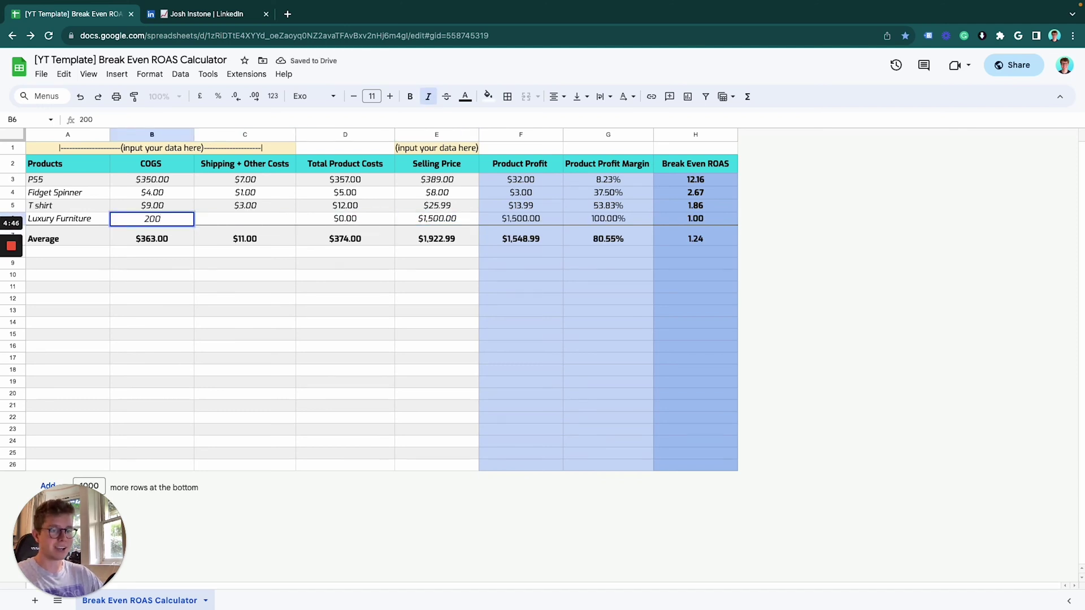
{"action": "key", "text": "Return"}
{"action": "key", "text": "Right"}
{"action": "key", "text": "Up"}
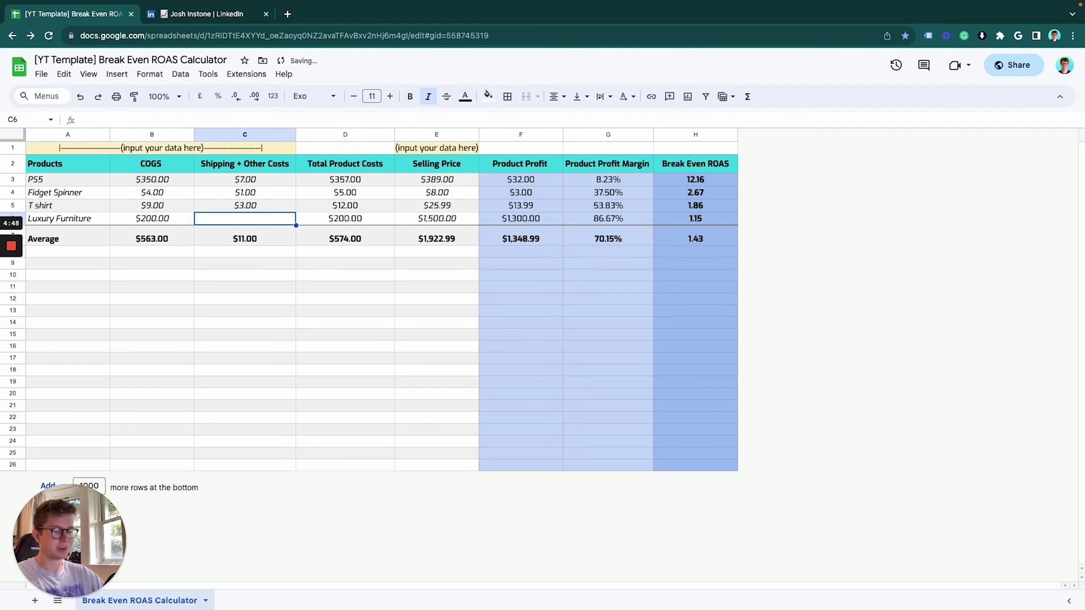
{"action": "type", "text": "40"}
{"action": "key", "text": "Return"}
Step: Check Luxury Furniture's calculated cost, profit, margin and break-even ROAS, plus the average ROAS
{"action": "key", "text": "Up"}
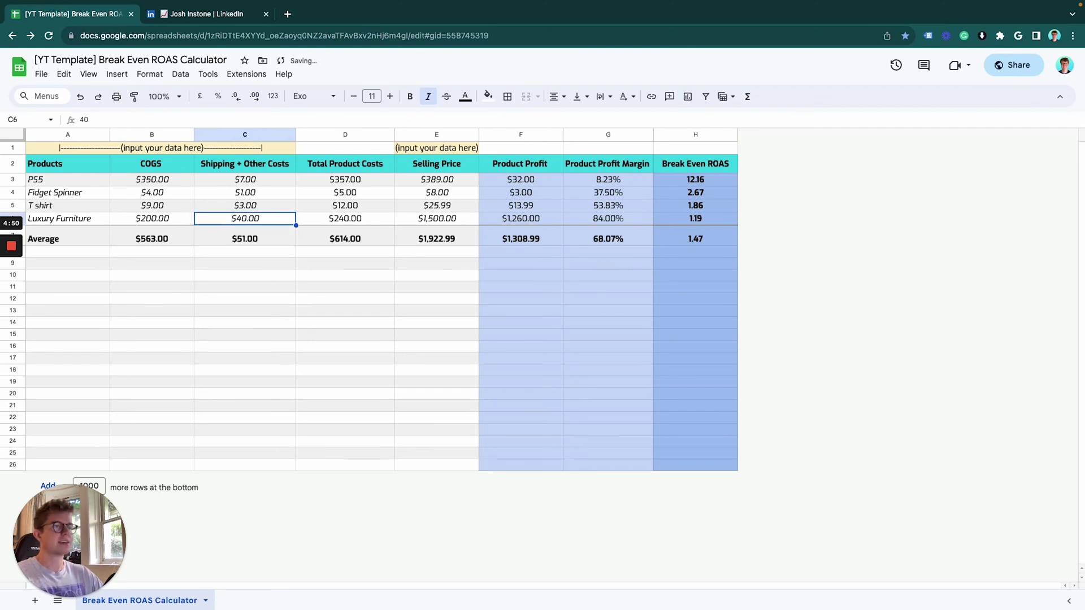
{"action": "key", "text": "Right"}
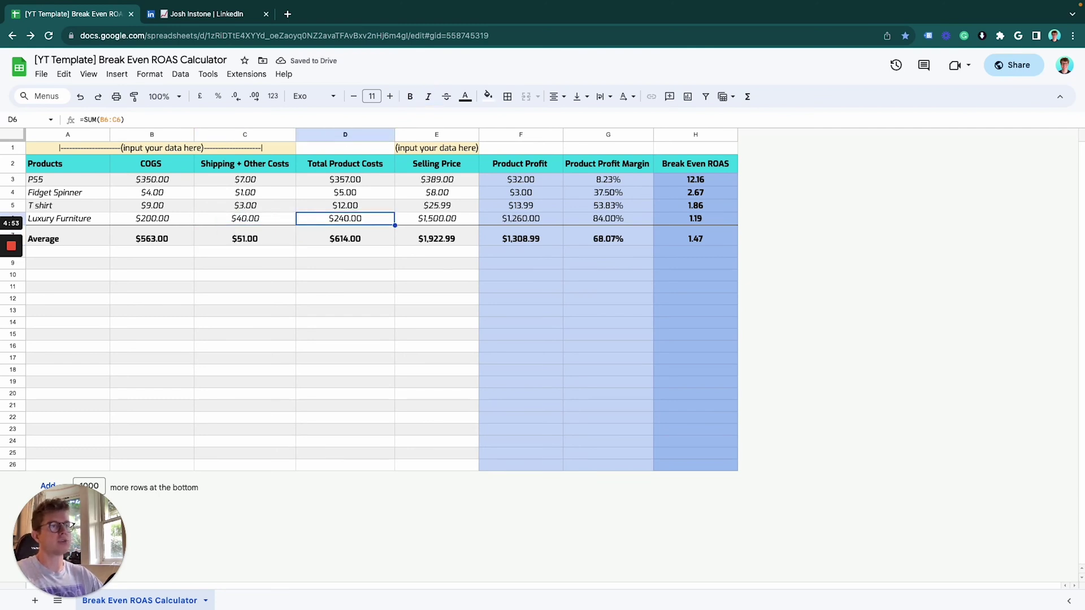
{"action": "key", "text": "Right"}
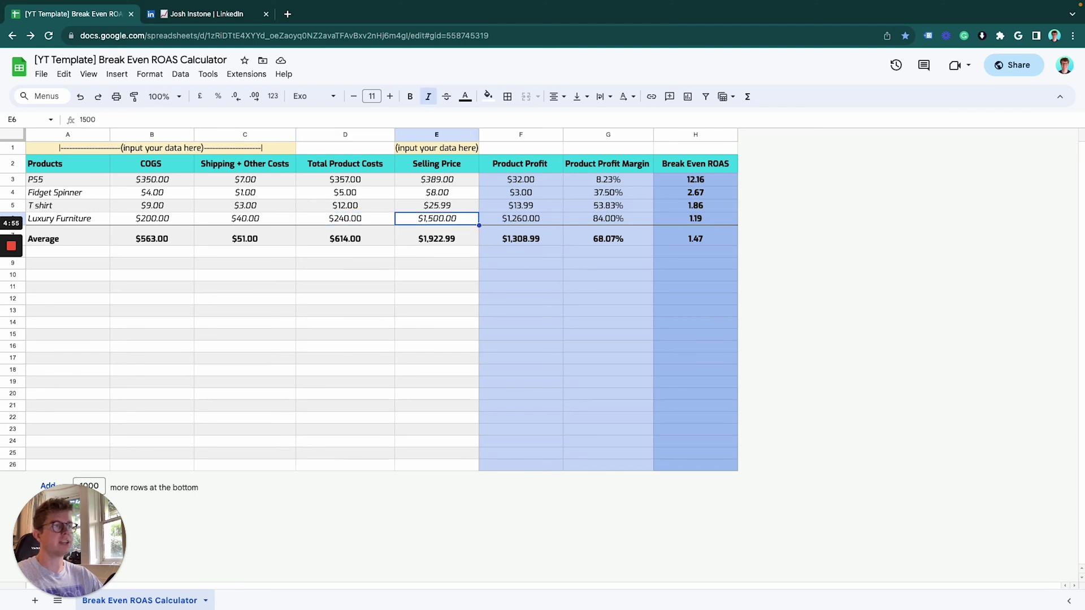
{"action": "key", "text": "Right"}
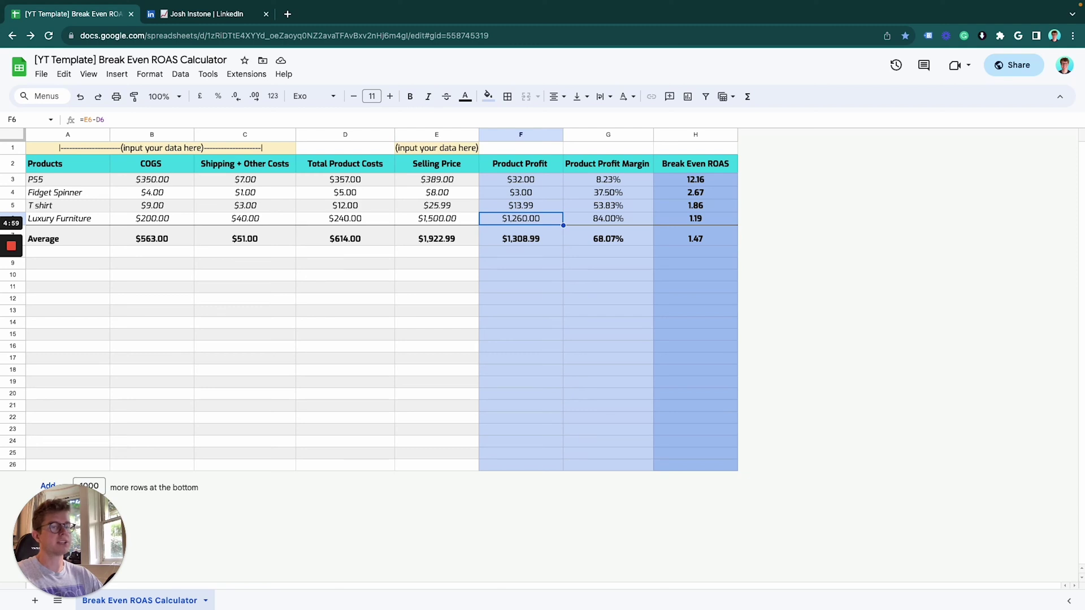
{"action": "key", "text": "Right"}
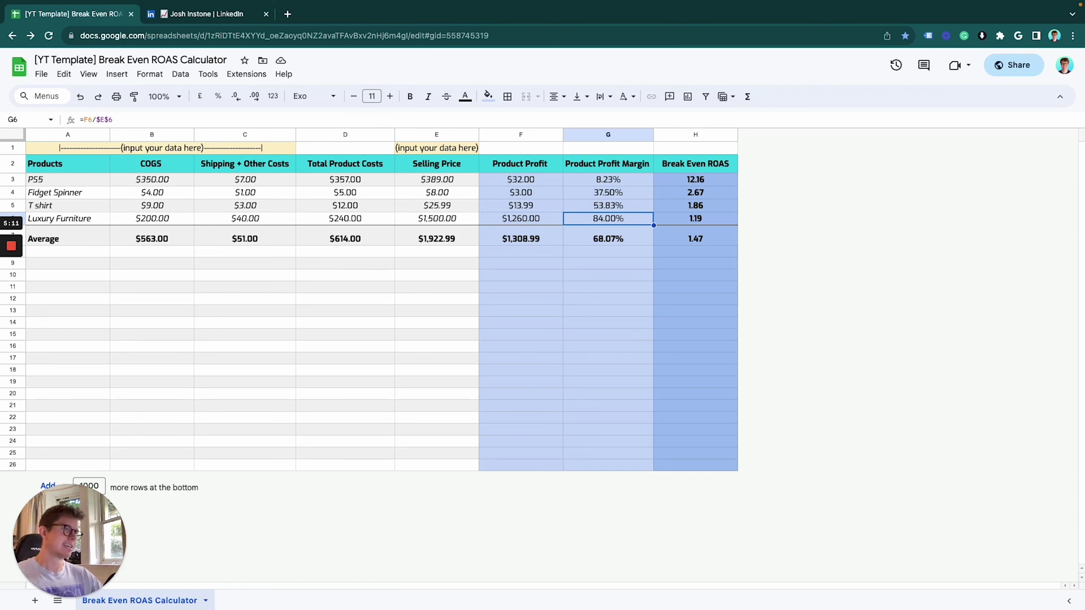
{"action": "left_click", "coordinate": [695, 218]}
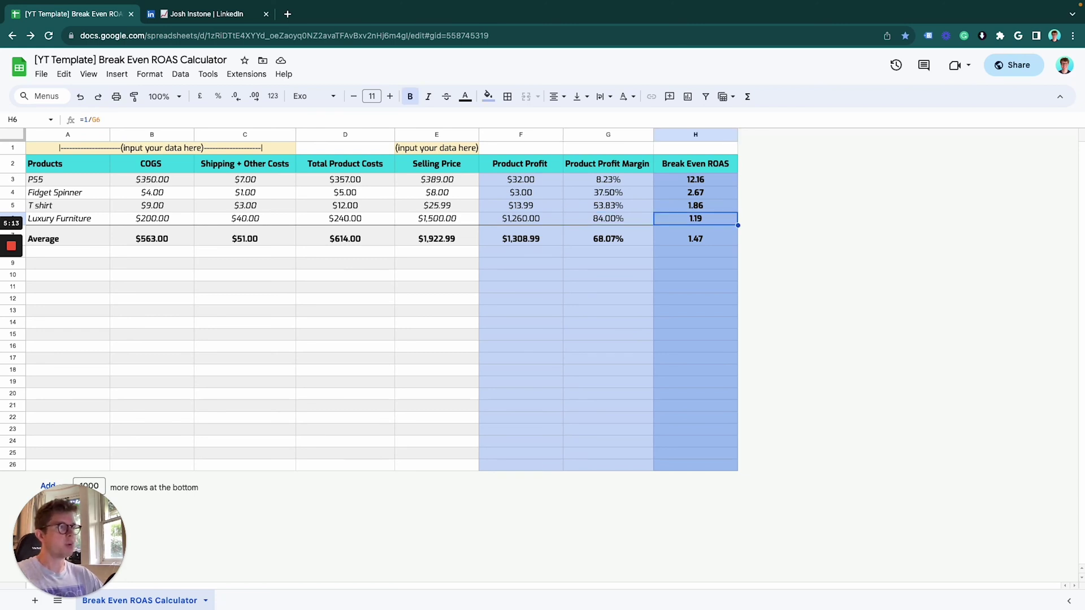
{"action": "left_click", "coordinate": [695, 238]}
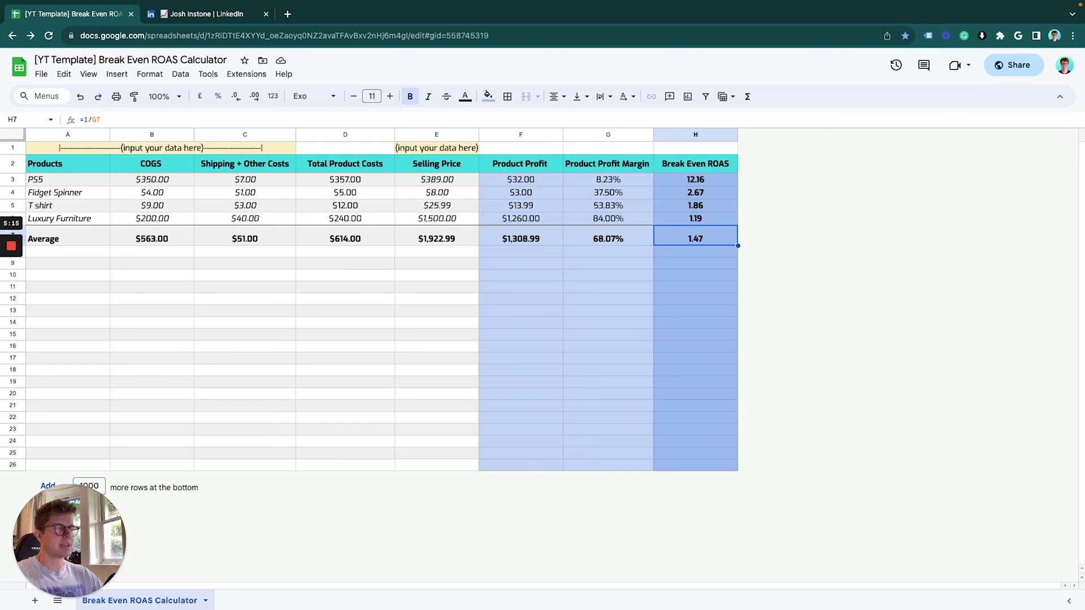
Step: Clear the COGS average in B7, then restore its SUM formula
{"action": "key", "text": "Left"}
{"action": "key", "text": "Left"}
{"action": "key", "text": "Left"}
{"action": "key", "text": "Left"}
{"action": "key", "text": "Left"}
{"action": "key", "text": "Left"}
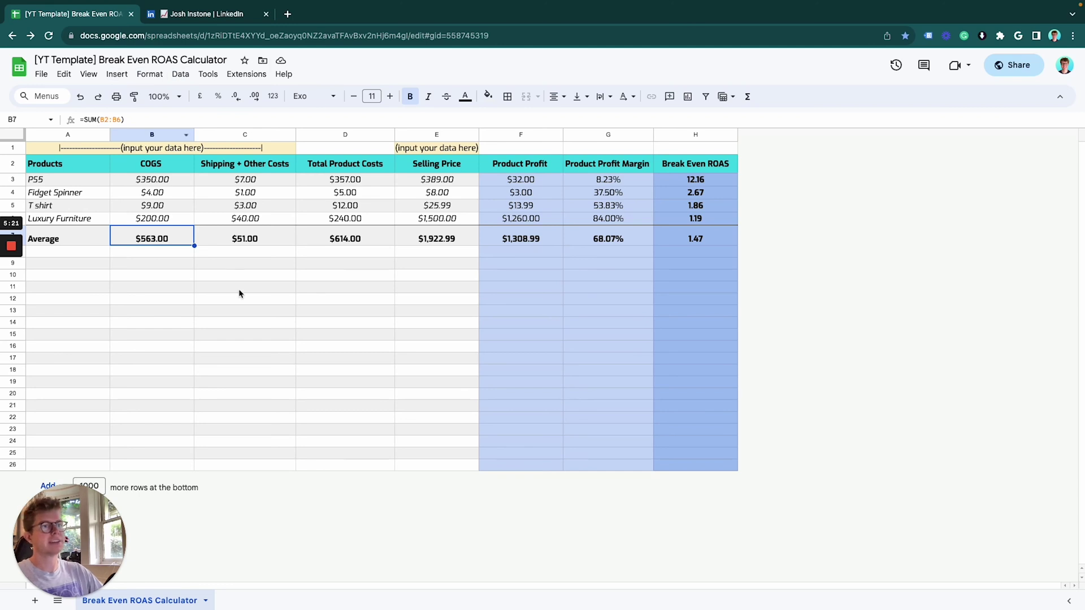
{"action": "key", "text": "Delete"}
{"action": "key", "text": "Return"}
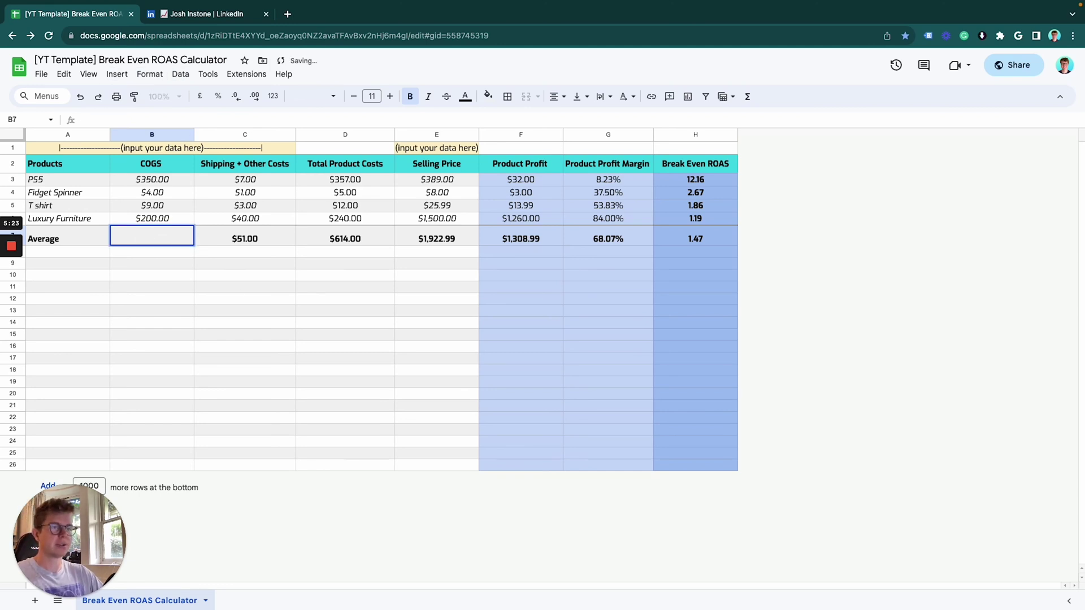
{"action": "key", "text": "Escape"}
{"action": "key", "text": "ctrl+z"}
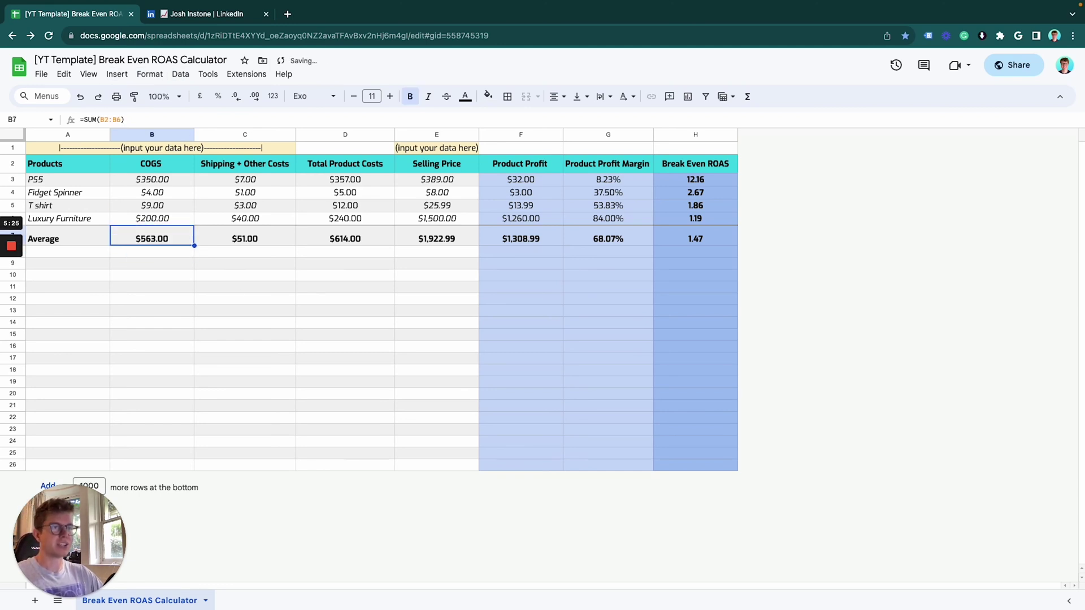
{"action": "key", "text": "Return"}
Step: Check the average formulas for shipping, profit, margin and break-even ROAS in row 7
{"action": "key", "text": "Tab"}
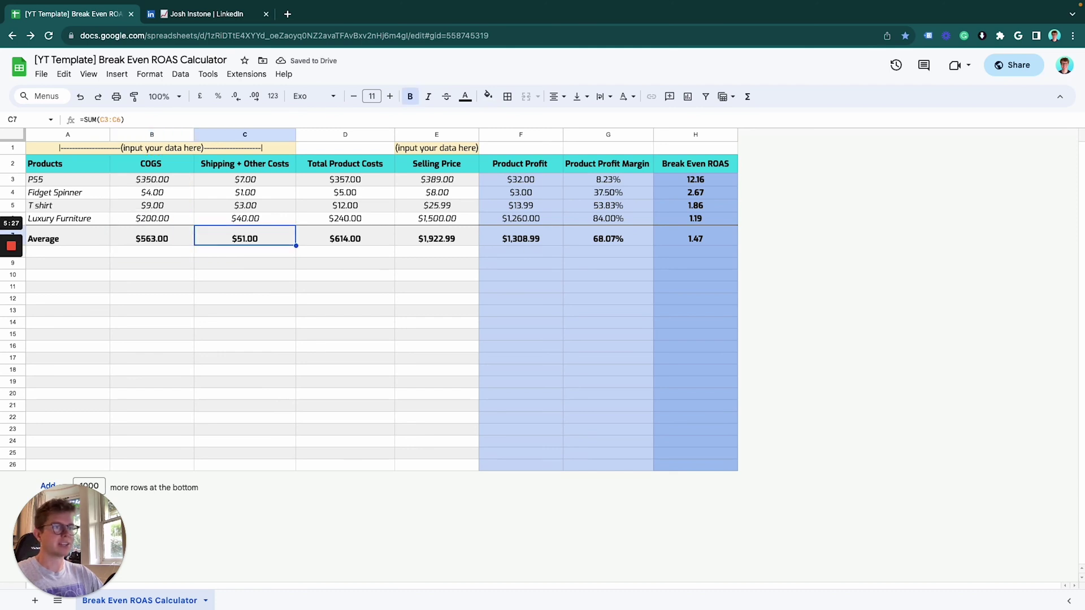
{"action": "key", "text": "Return"}
{"action": "key", "text": "Return"}
{"action": "key", "text": "Right"}
{"action": "key", "text": "Right"}
{"action": "key", "text": "Right"}
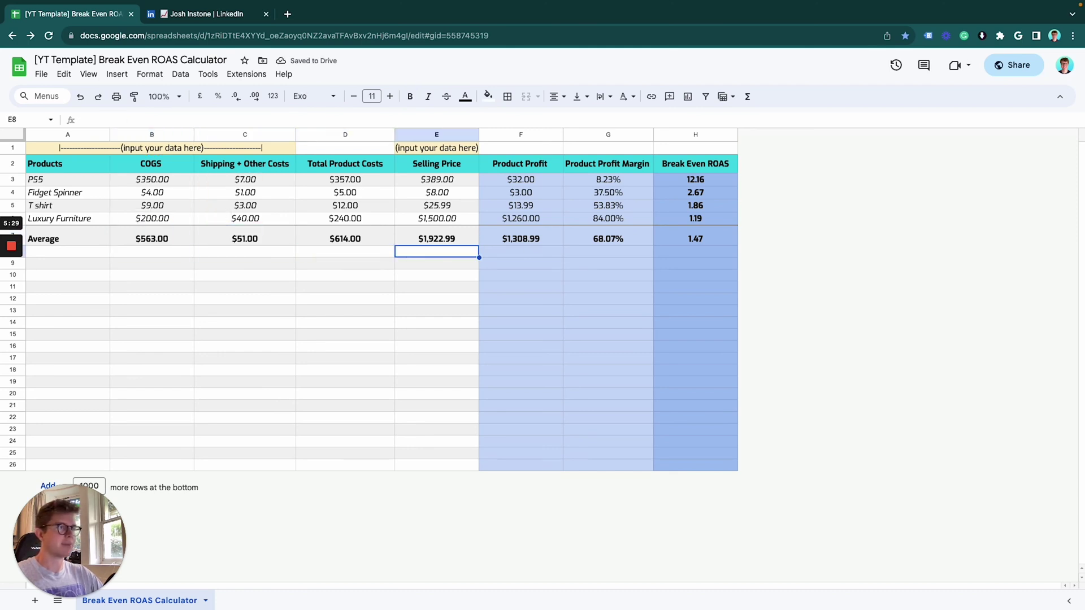
{"action": "key", "text": "Up"}
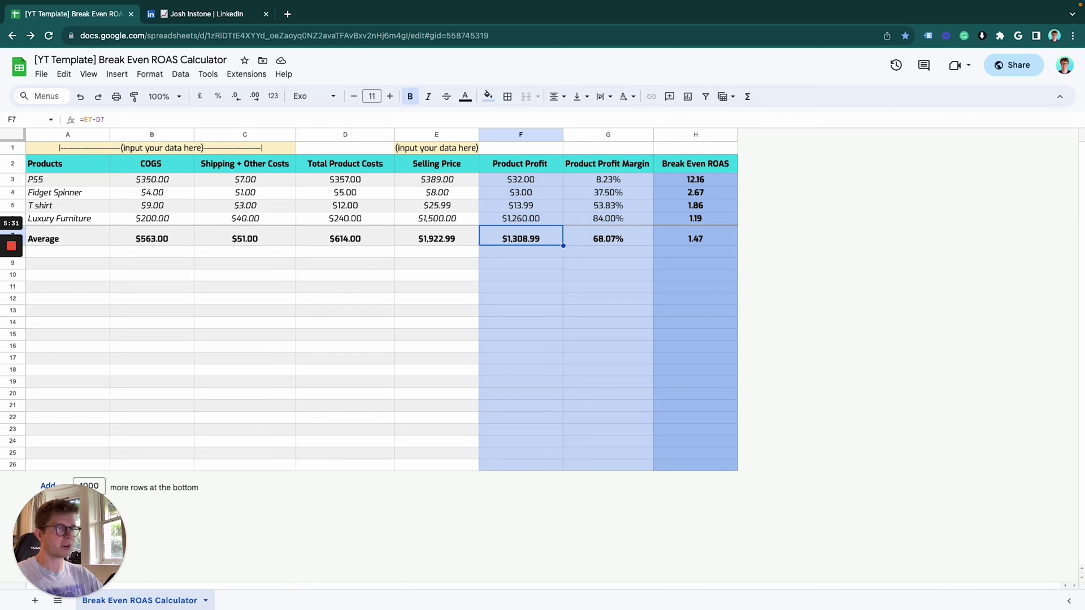
{"action": "key", "text": "Right"}
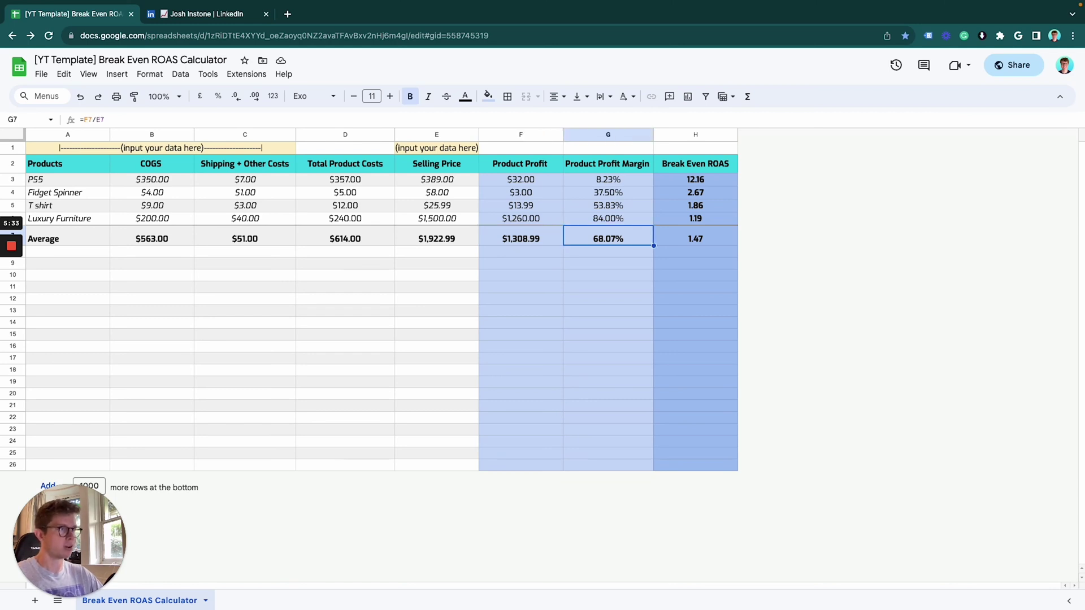
{"action": "key", "text": "Right"}
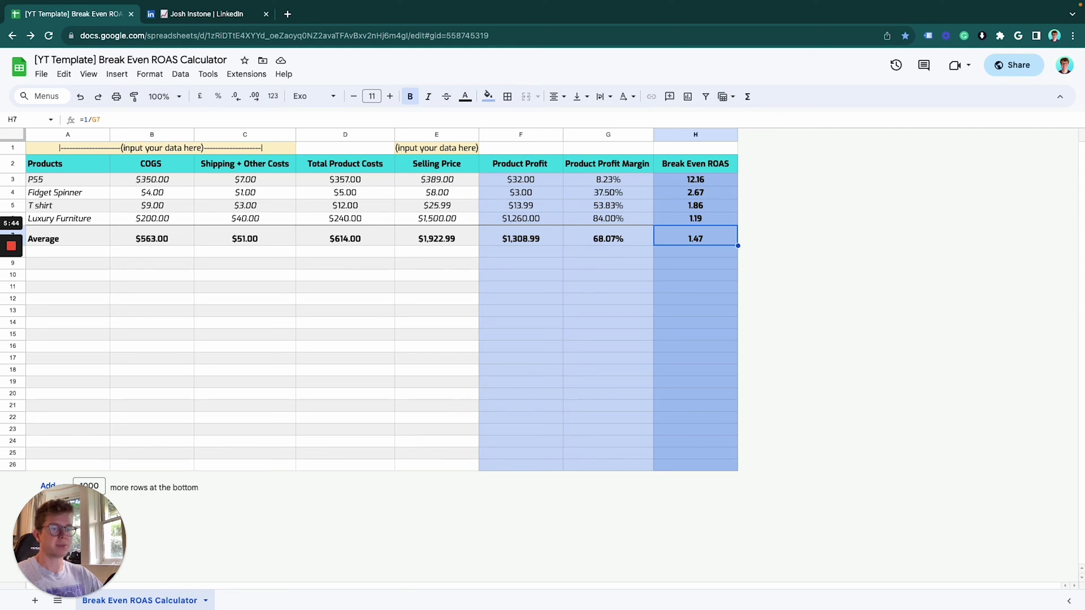
{"action": "key", "text": "Left"}
{"action": "key", "text": "Left"}
{"action": "key", "text": "Left"}
{"action": "key", "text": "Left"}
{"action": "key", "text": "Left"}
{"action": "key", "text": "Left"}
{"action": "key", "text": "Left"}
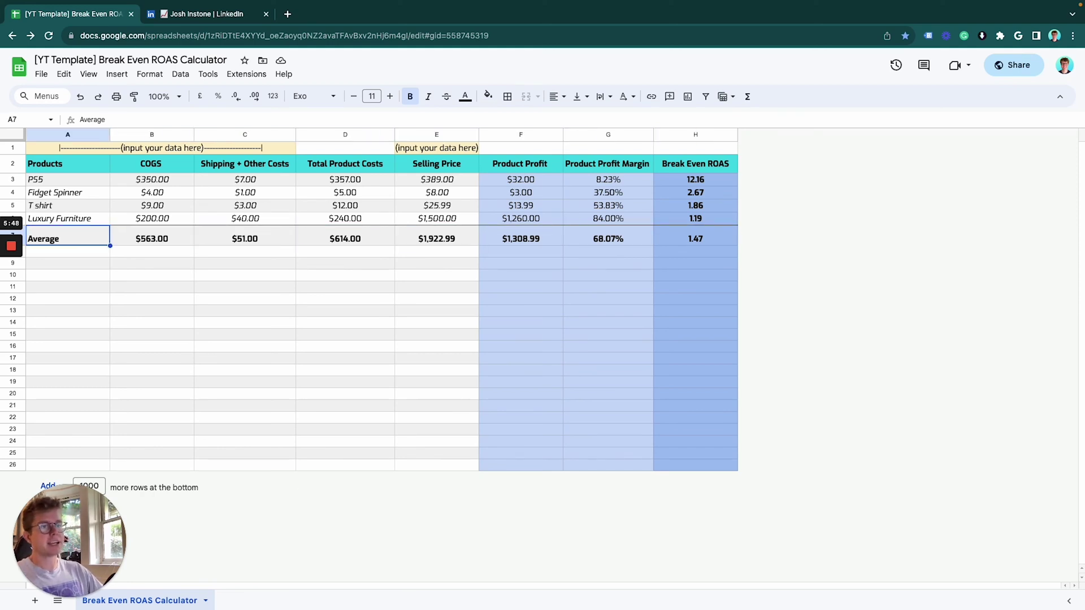
Step: Show where to make a copy of the file and of the calculator sheet
{"action": "left_click", "coordinate": [42, 74]}
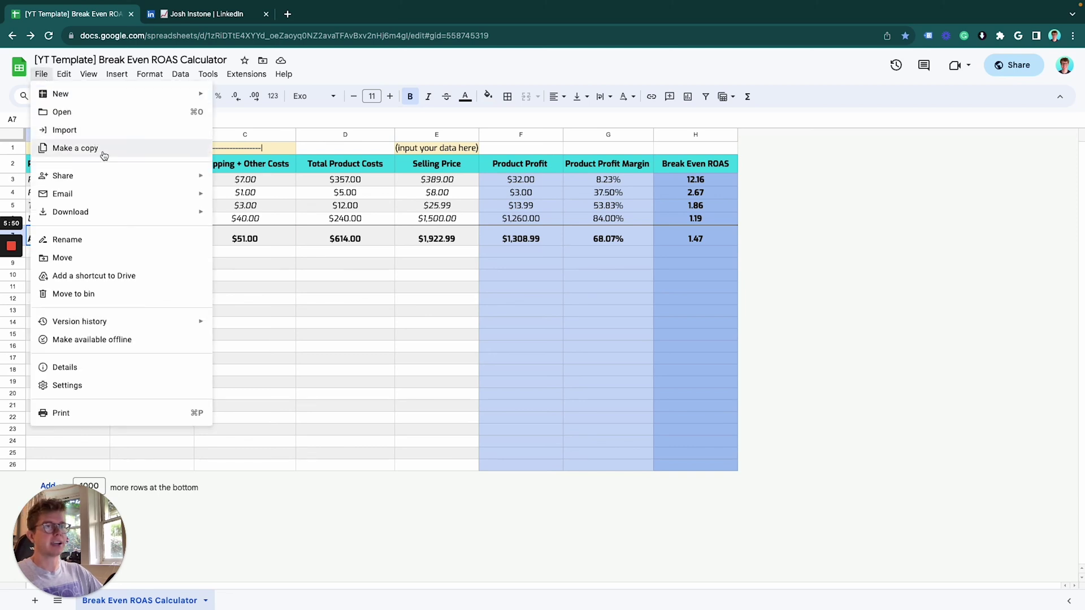
{"action": "left_click", "coordinate": [249, 465]}
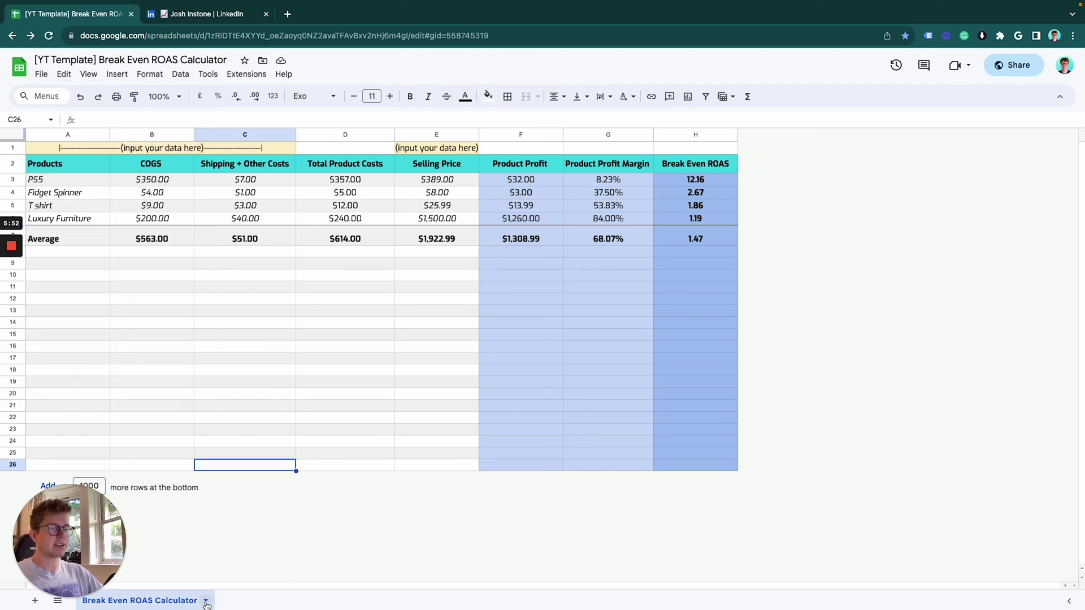
{"action": "left_click", "coordinate": [206, 601]}
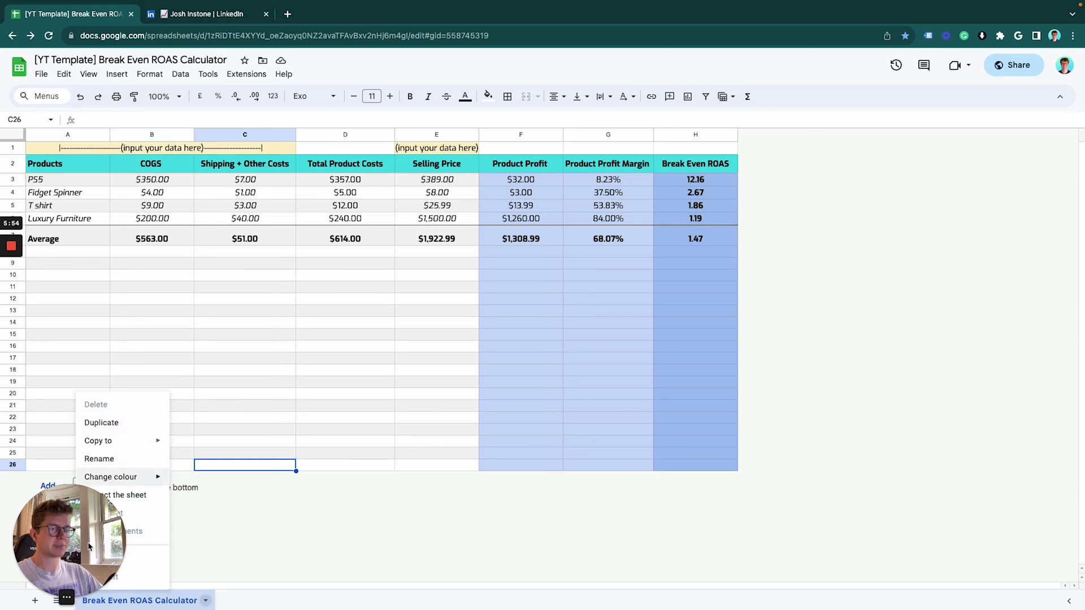
{"action": "left_click_drag", "start_coordinate": [88, 569], "coordinate": [425, 565]}
{"action": "left_click", "coordinate": [205, 601]}
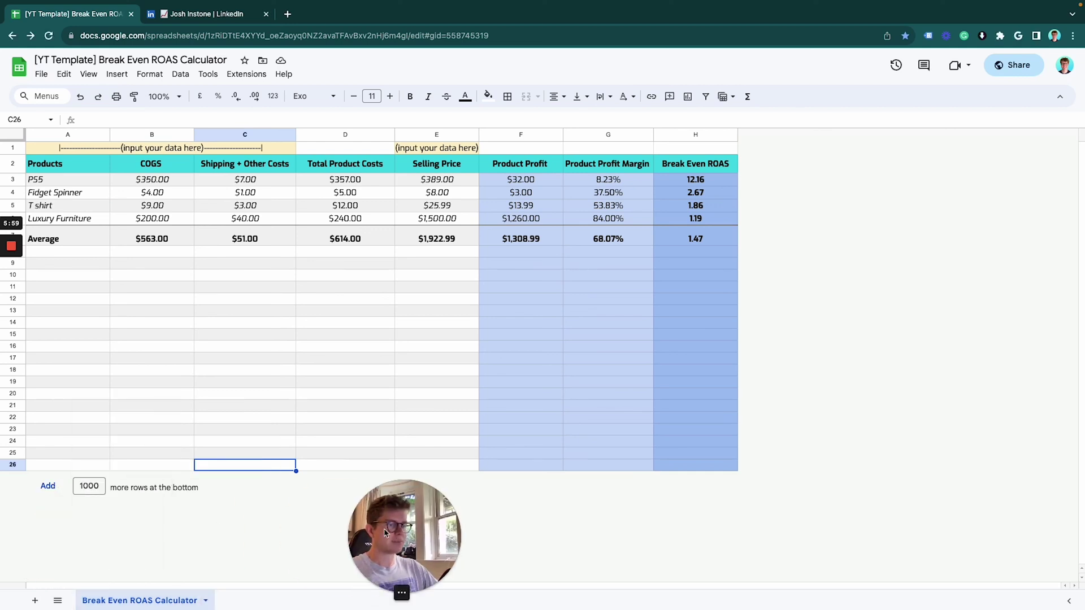
{"action": "left_click_drag", "start_coordinate": [382, 536], "coordinate": [47, 530]}
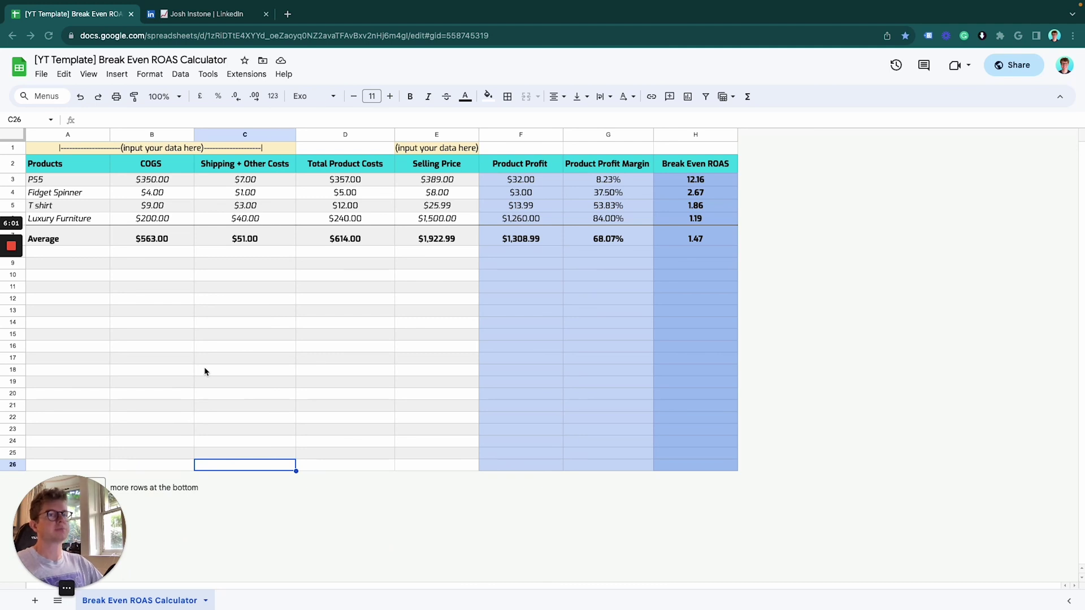
Step: Highlight the PS5 input cells A3:E3 and point out the averages row
{"action": "left_click", "coordinate": [78, 180]}
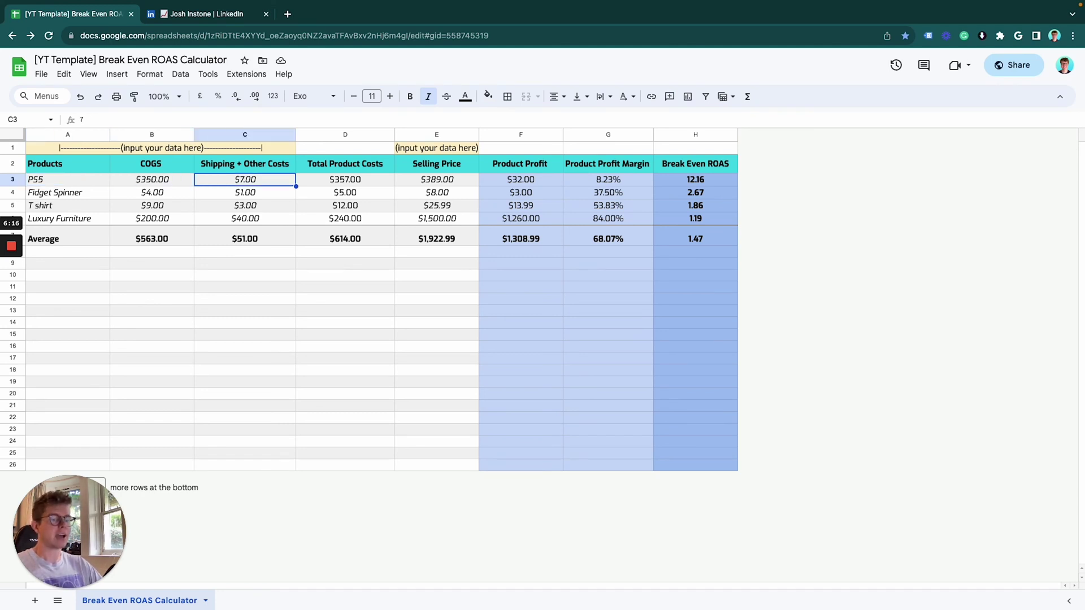
{"action": "key", "text": "shift+Right"}
{"action": "key", "text": "shift+Right"}
{"action": "key", "text": "shift+Right"}
{"action": "key", "text": "shift+Right"}
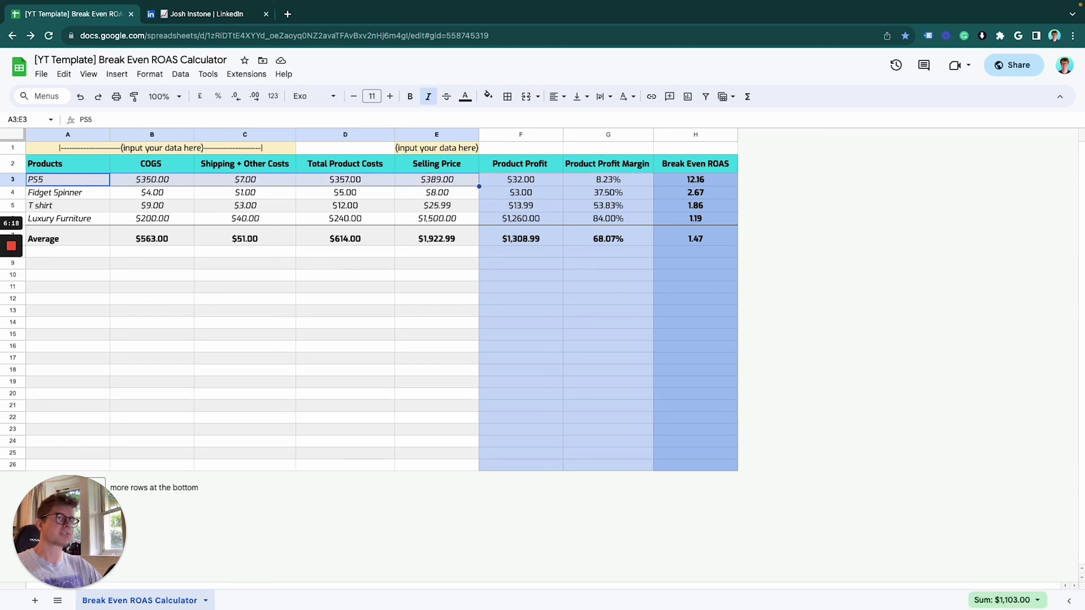
{"action": "key", "text": "Down"}
{"action": "key", "text": "Down"}
{"action": "key", "text": "Down"}
{"action": "key", "text": "Down"}
{"action": "key", "text": "Right"}
{"action": "key", "text": "Right"}
{"action": "key", "text": "Right"}
{"action": "key", "text": "Right"}
{"action": "key", "text": "Right"}
{"action": "key", "text": "Right"}
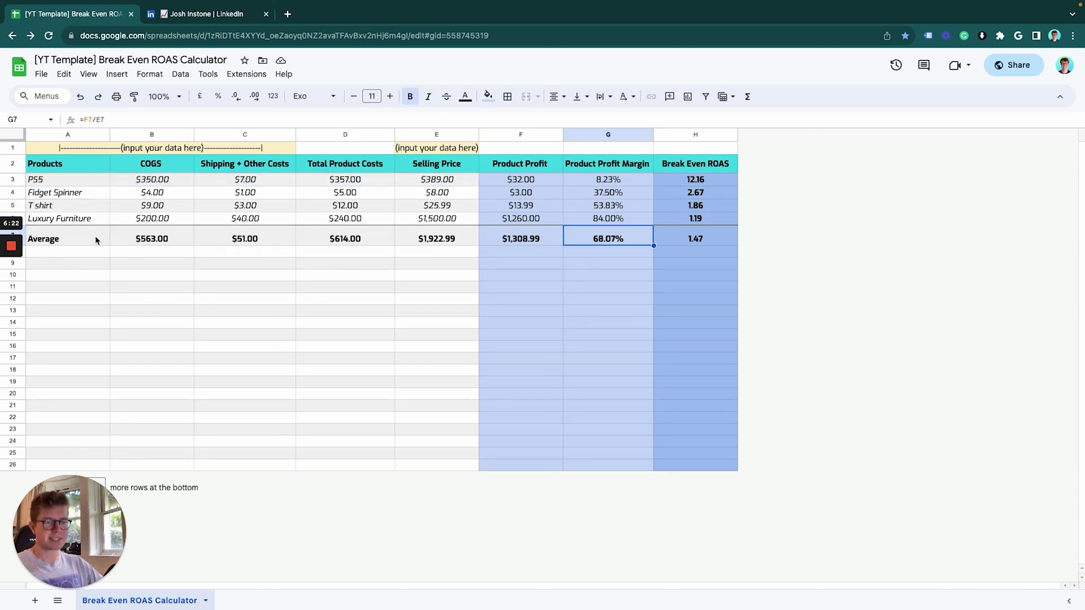
{"action": "mouse_move", "coordinate": [11, 246]}
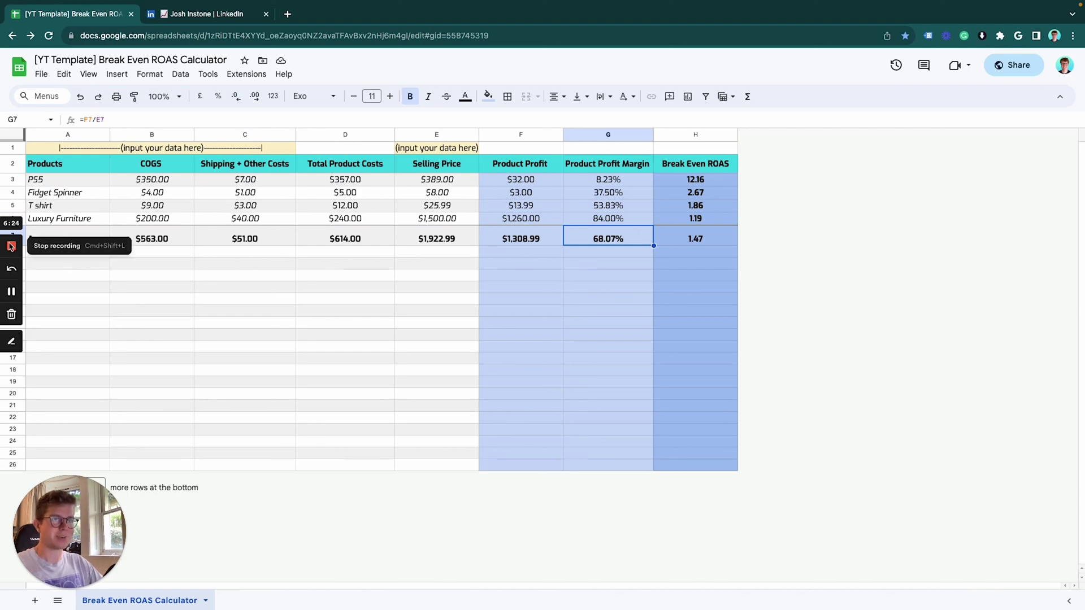
Step: Switch to the LinkedIn tab and scroll the creator's profile down and up
{"action": "left_click", "coordinate": [221, 17]}
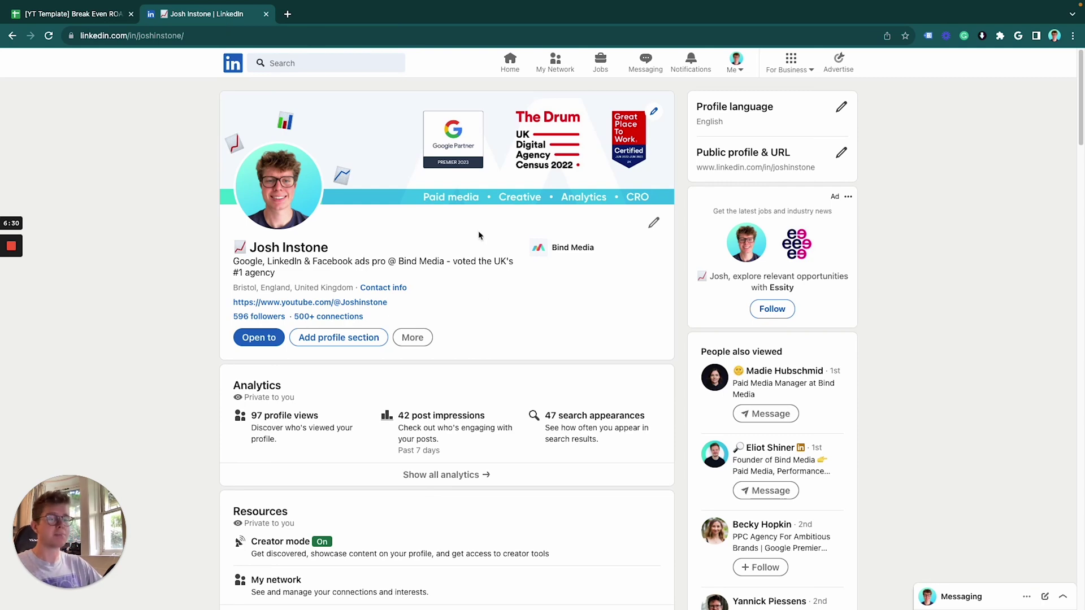
{"action": "scroll", "coordinate": [490, 294], "scroll_direction": "down", "scroll_amount": 10}
{"action": "scroll", "coordinate": [493, 288], "scroll_direction": "up", "scroll_amount": 10}
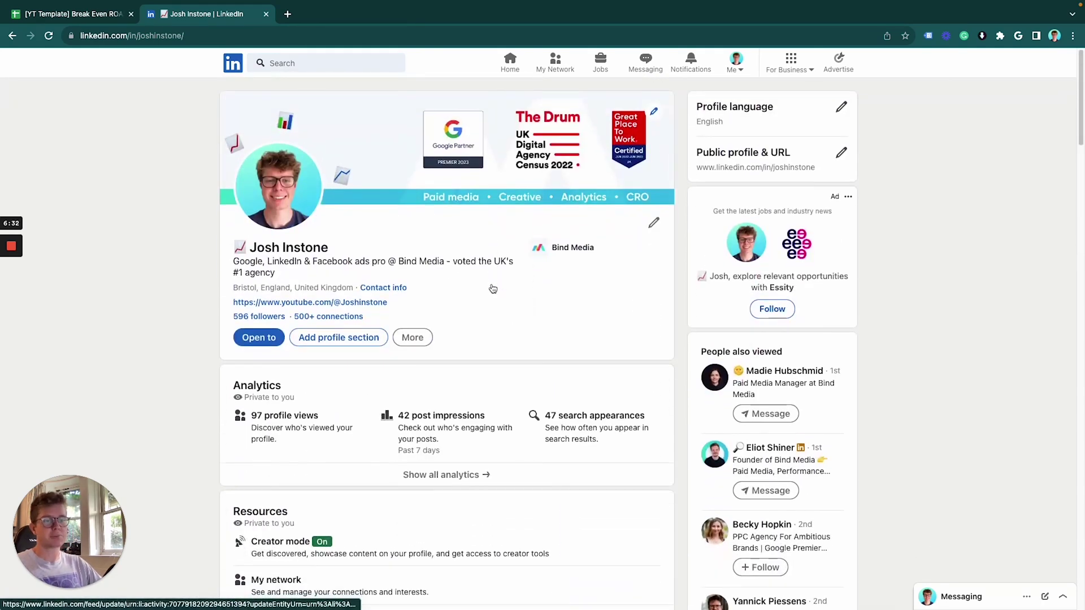